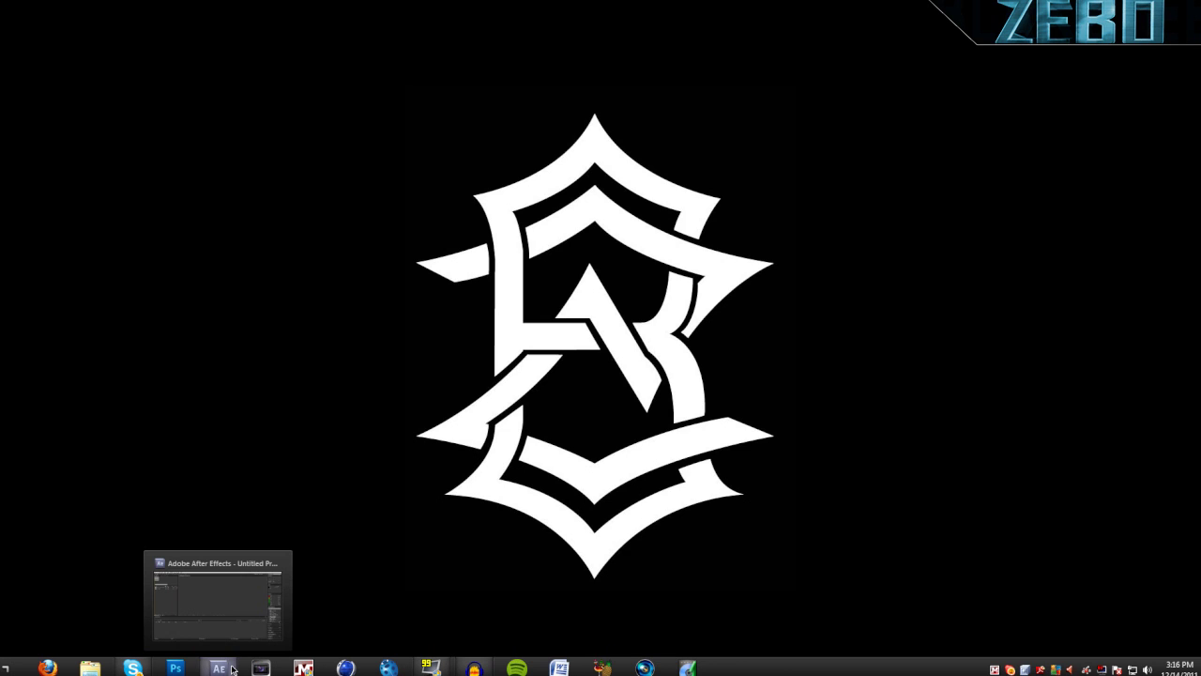
Switch to After Effects and create a new composition from the Statz 2.mp4 footage.
left_click(219, 667)
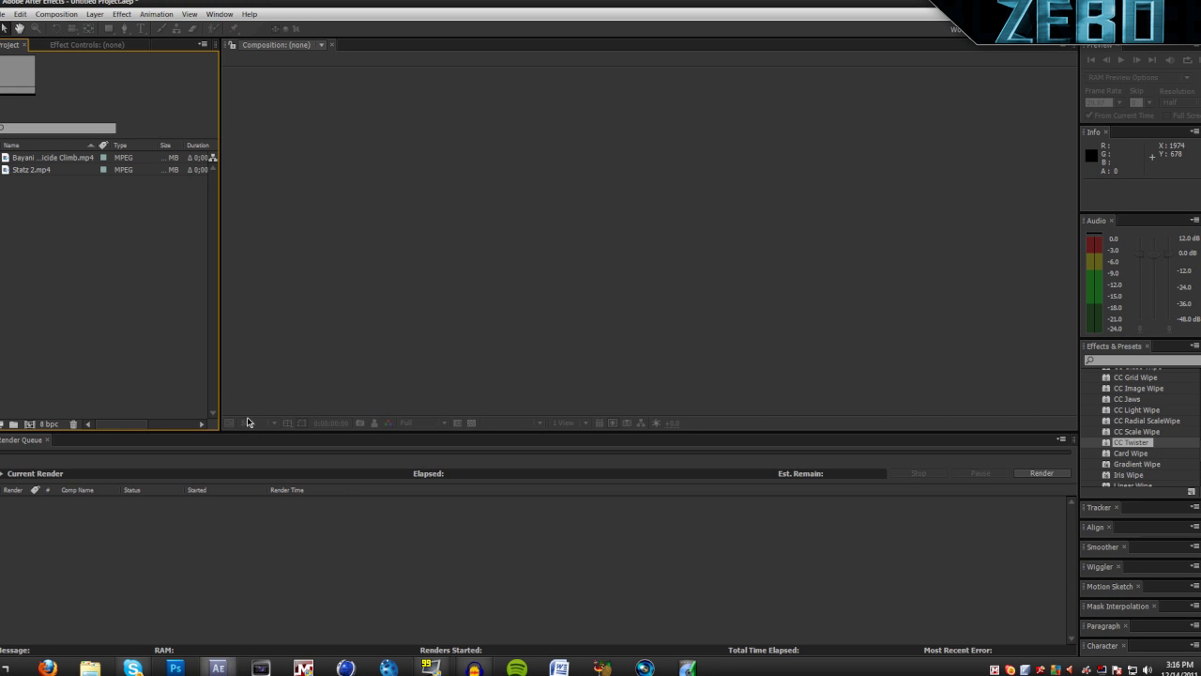
left_click(39, 171)
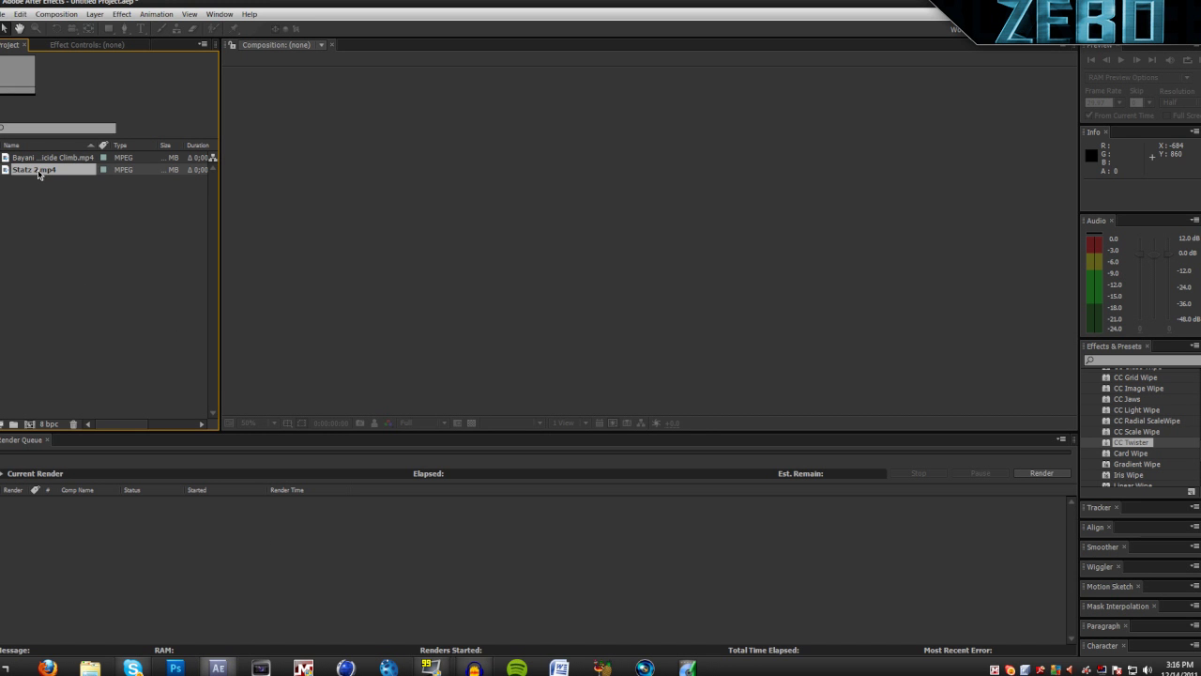
left_click_drag(39, 173, 31, 430)
Freeze the Statz 2.mp4 layer on its first frame at 0;00;00;00.
left_click_drag(496, 461, 455, 460)
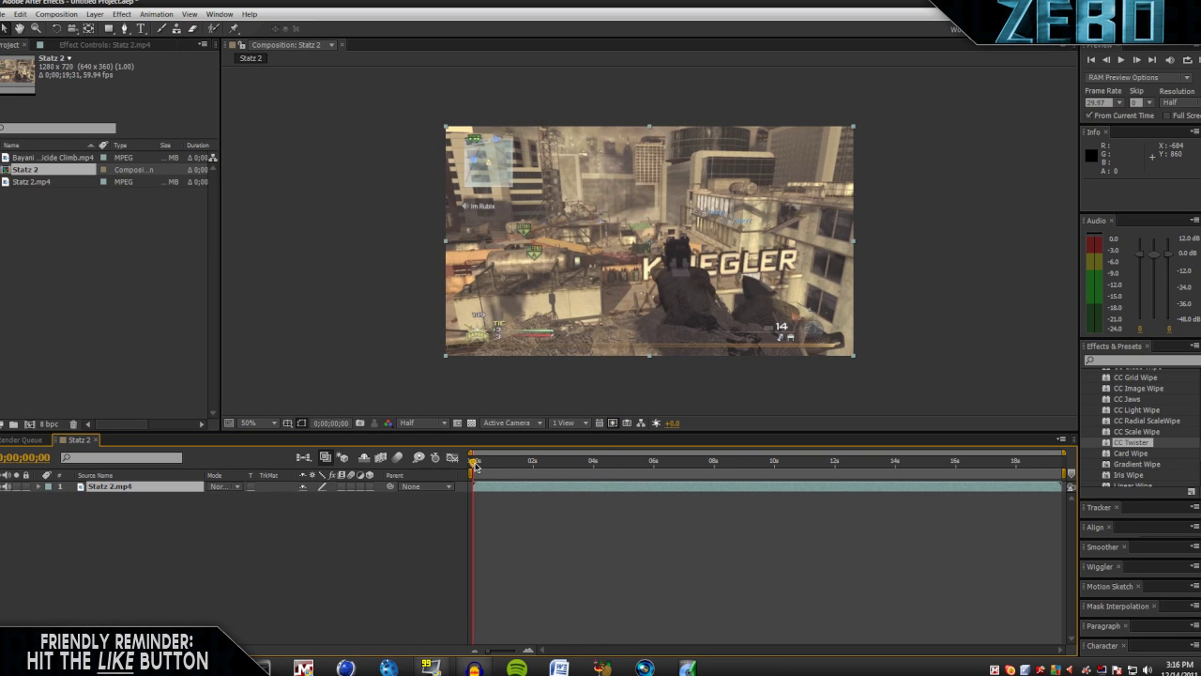
left_click(98, 14)
mouse_move(169, 164)
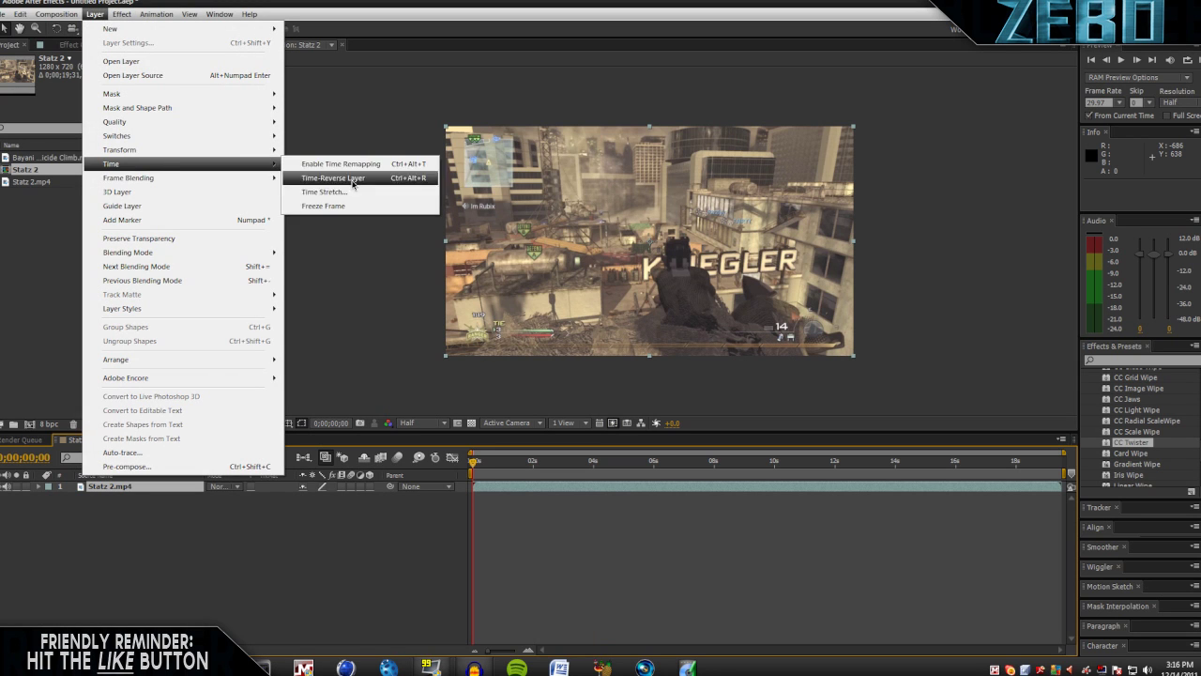
left_click(349, 205)
Split the frozen layer at 0;00;04;02 and delete the part after the cut.
left_click_drag(474, 461, 594, 465)
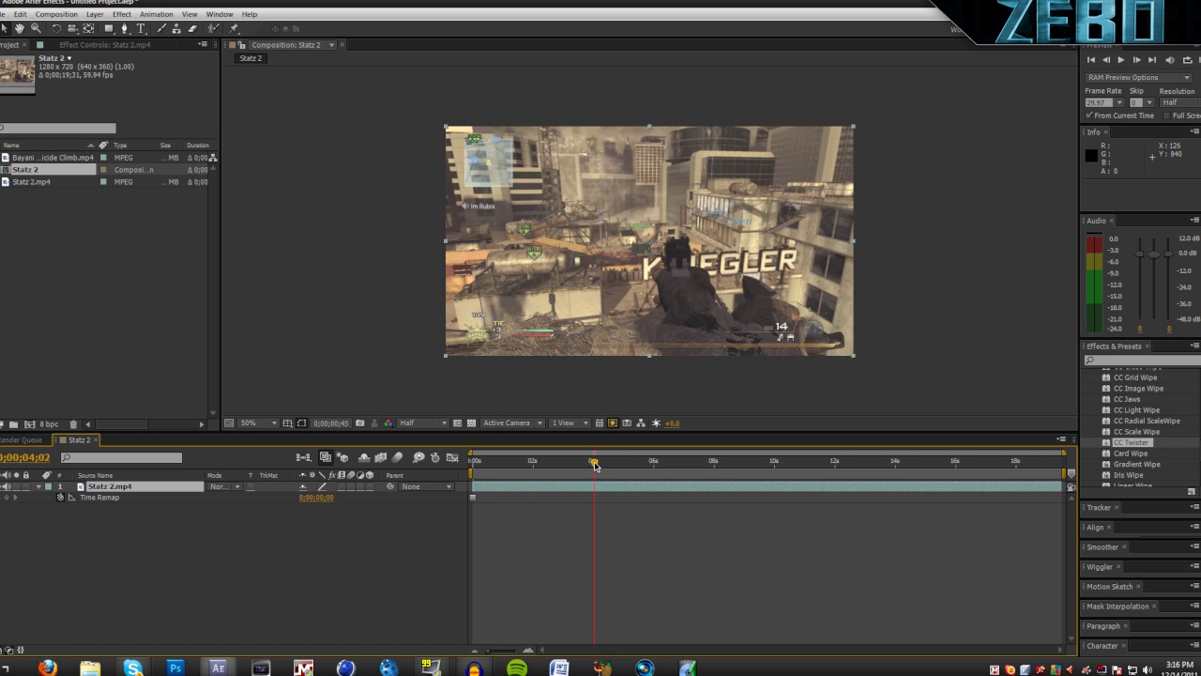
left_click(39, 486)
key("ctrl+shift+d")
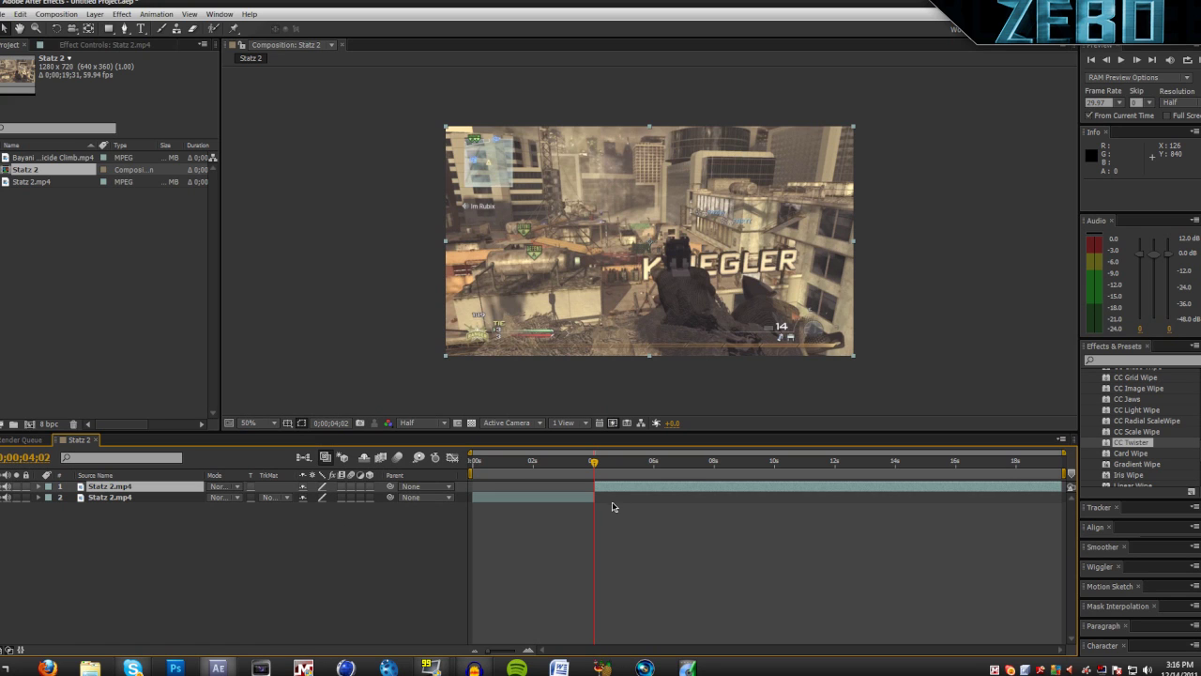
key("Delete")
Move the current time to 0;00;02;02 and duplicate the Statz 2.mp4 layer.
left_click_drag(561, 462, 534, 466)
left_click(148, 487)
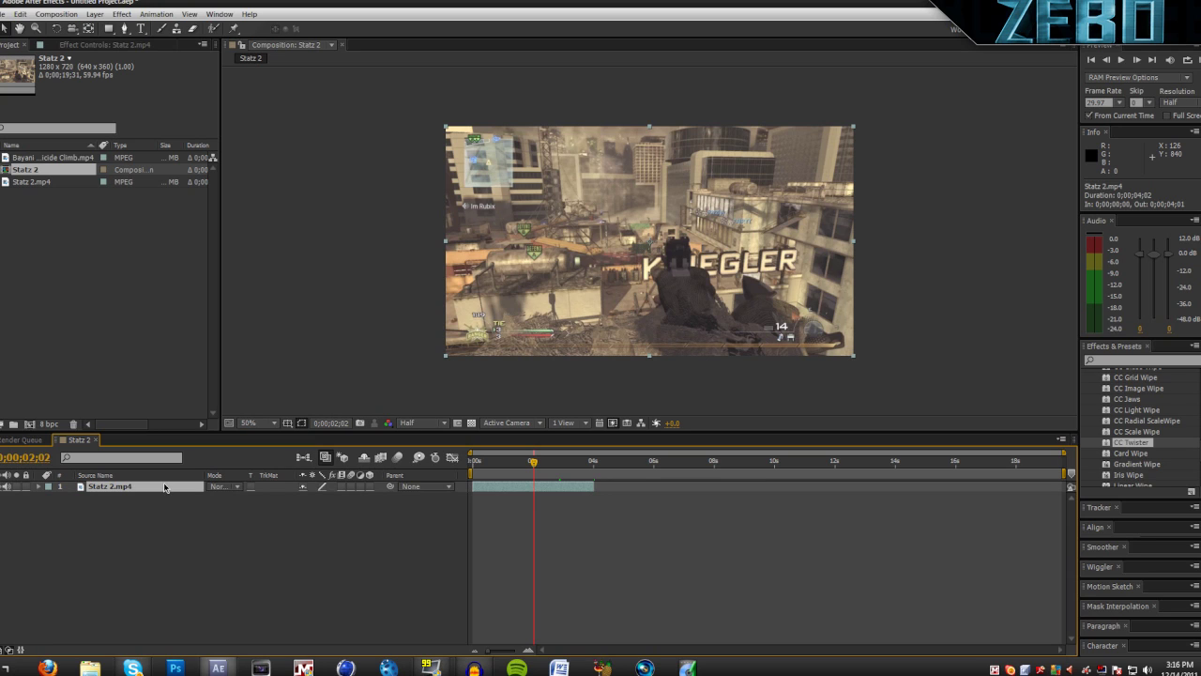
key("ctrl+c")
key("ctrl+v")
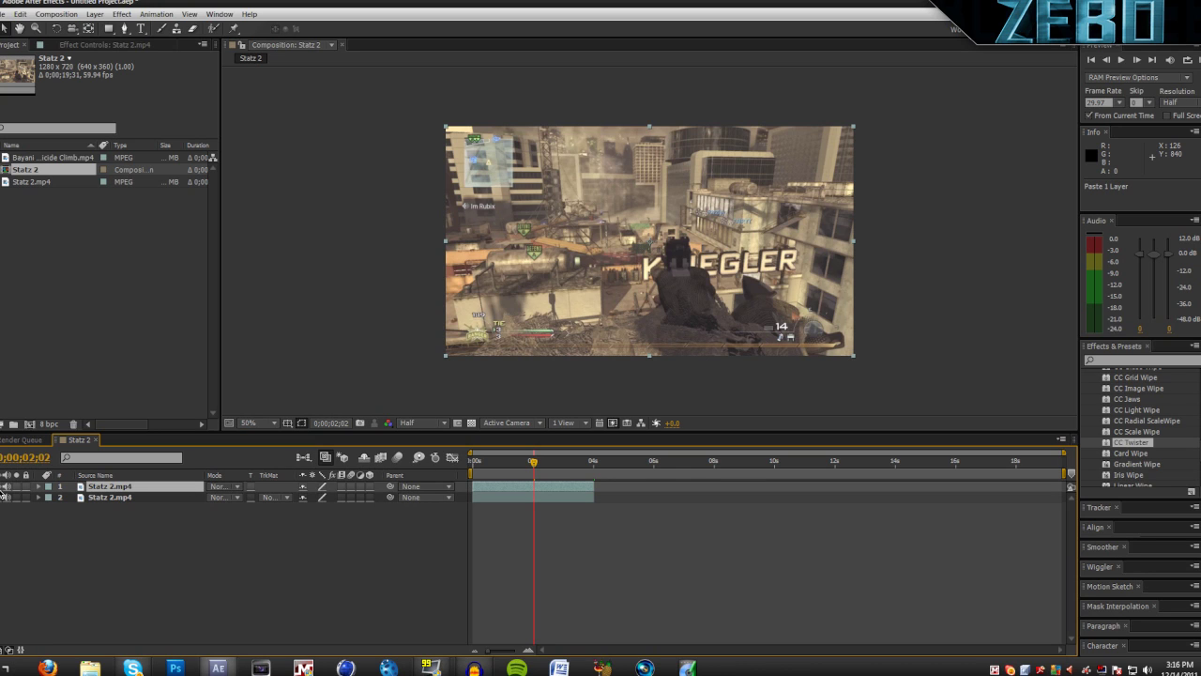
Draw a closed Pen tool mask on the top layer, tracing the foreground ledge, gun and hand and closing below the frame.
left_click(126, 30)
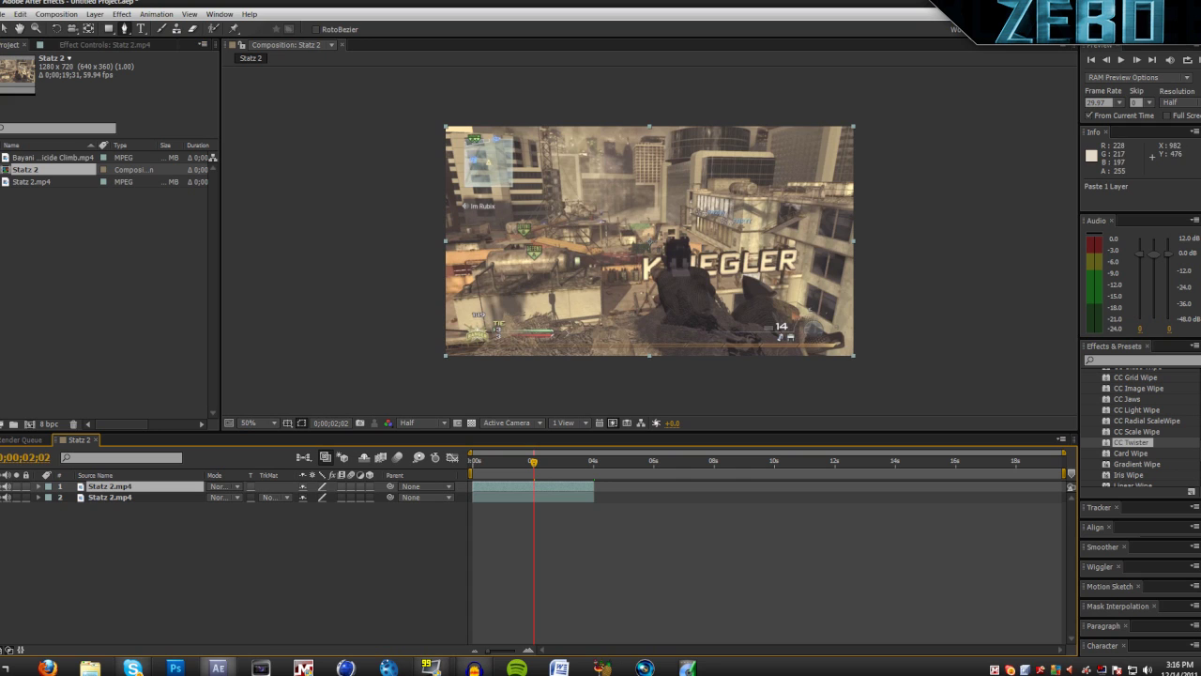
key("period")
key("comma")
left_click(471, 357)
left_click(484, 343)
left_click(494, 335)
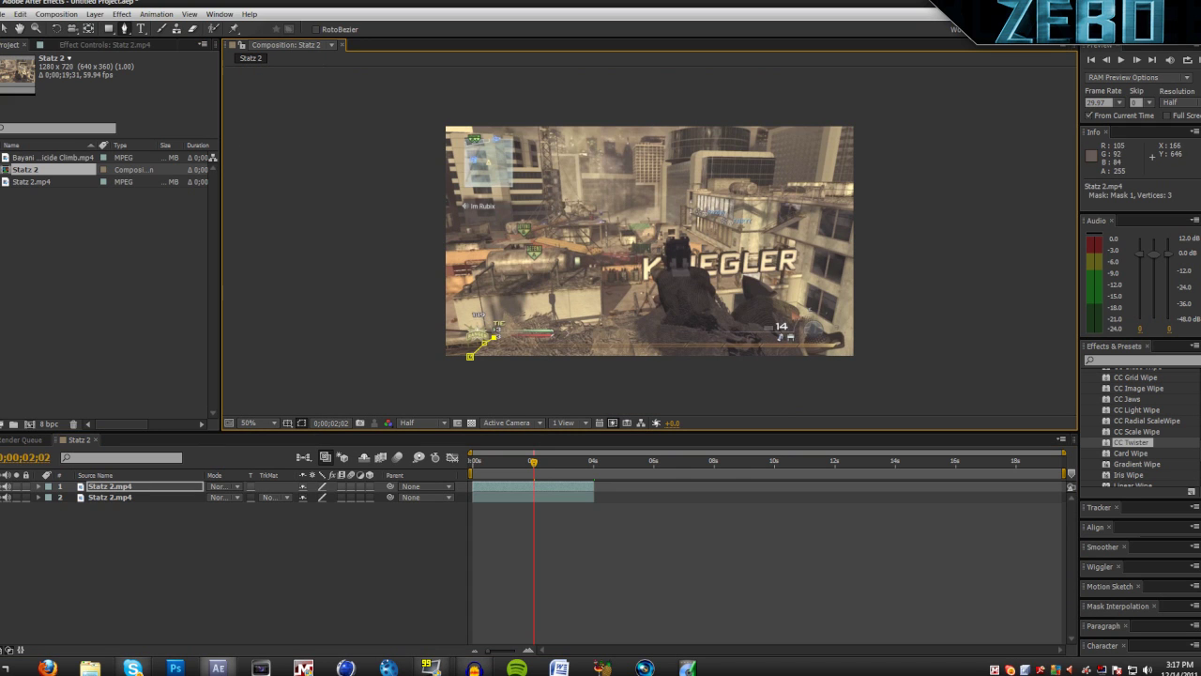
left_click(500, 327)
left_click(503, 311)
left_click(511, 314)
left_click(518, 324)
left_click(533, 317)
left_click(542, 316)
left_click(556, 318)
left_click(576, 322)
left_click(583, 322)
left_click(593, 322)
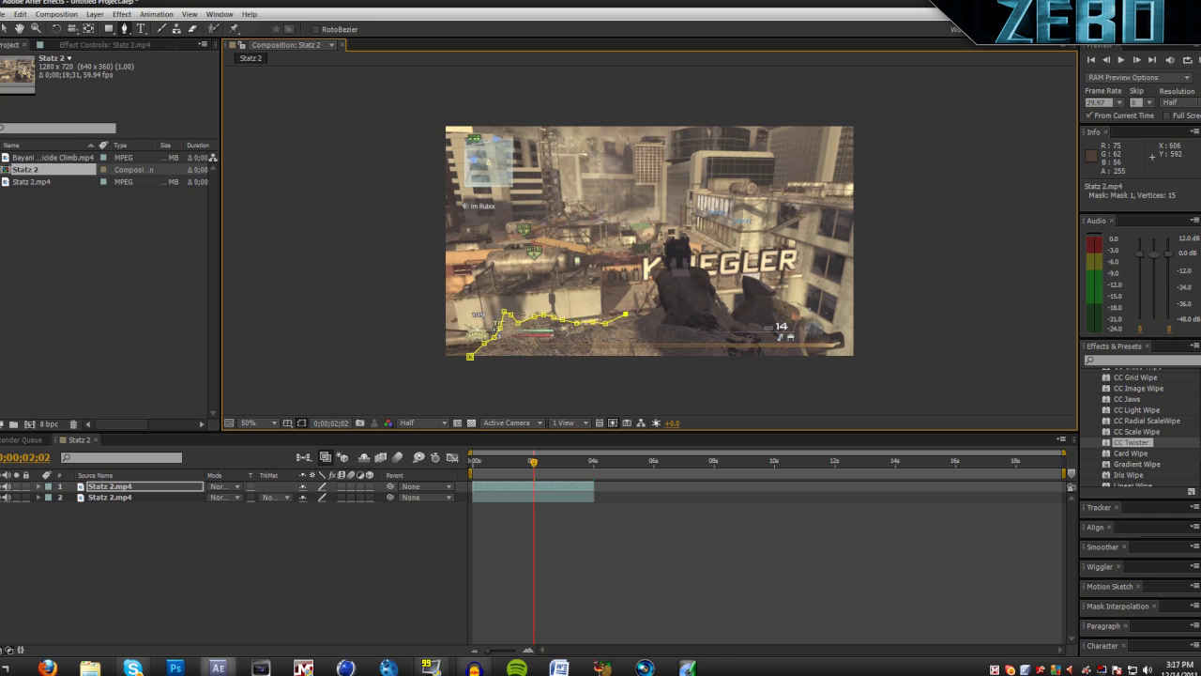
left_click(660, 304)
left_click(654, 279)
left_click(665, 267)
left_click(689, 248)
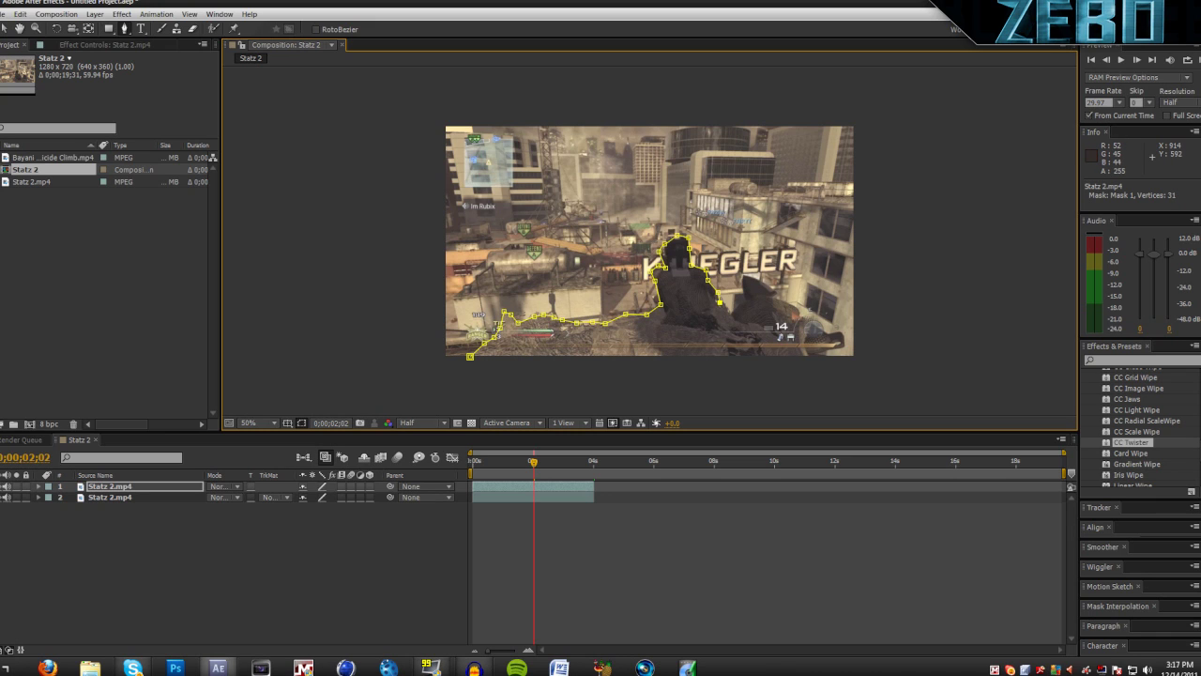
left_click(732, 313)
left_click(739, 301)
left_click(744, 292)
left_click(742, 279)
left_click(748, 277)
left_click(762, 280)
left_click(775, 291)
left_click(778, 298)
left_click(785, 300)
left_click(794, 305)
left_click(799, 316)
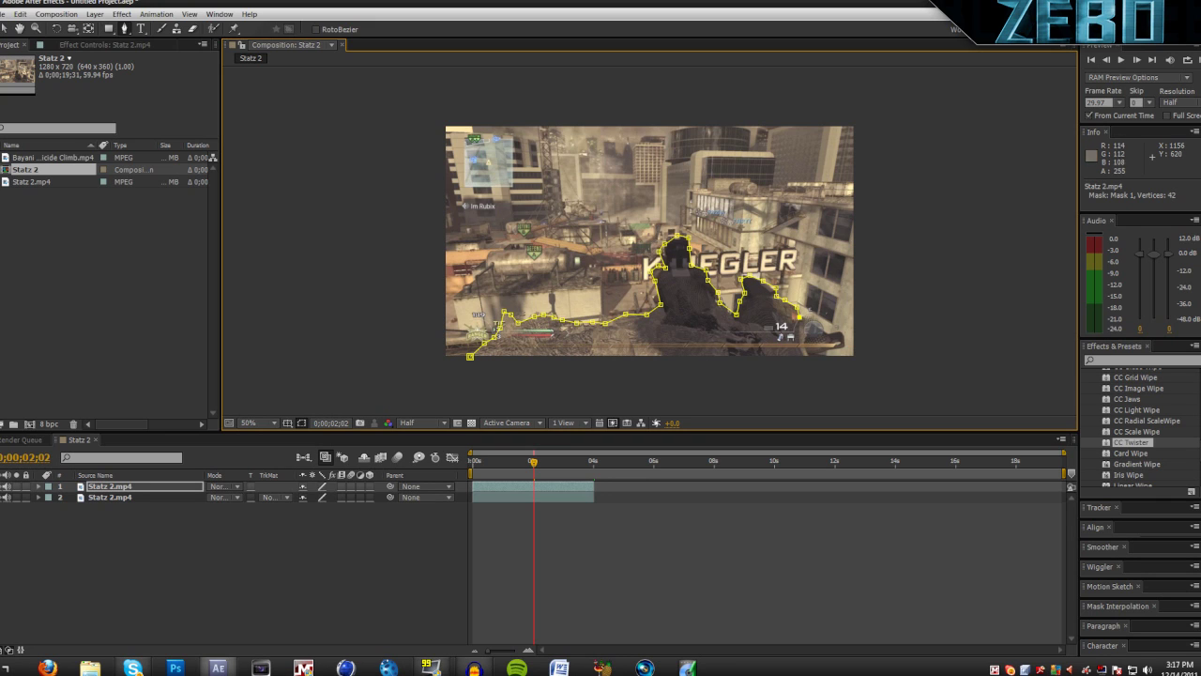
left_click(830, 333)
left_click(840, 331)
left_click(846, 343)
left_click(819, 353)
left_click(809, 361)
left_click(679, 397)
left_click(460, 376)
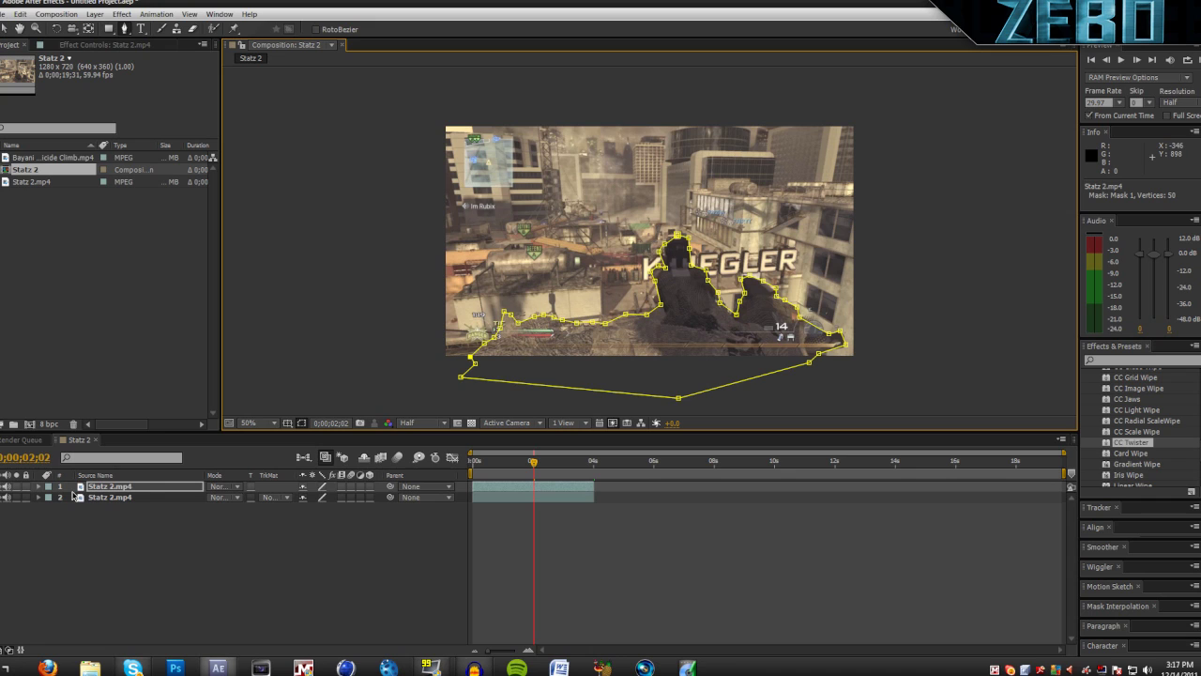
Copy Mask 1 from the top layer to the lower Statz 2.mp4 layer and reveal the mask properties of both layers.
left_click(107, 487)
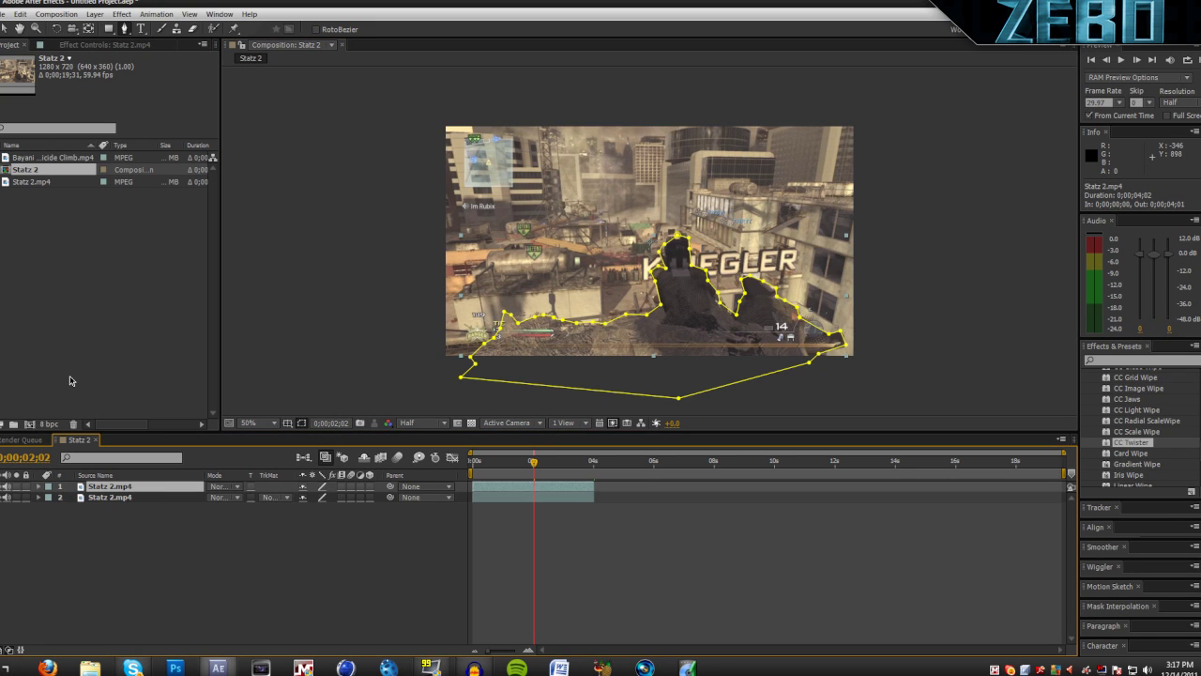
key("m")
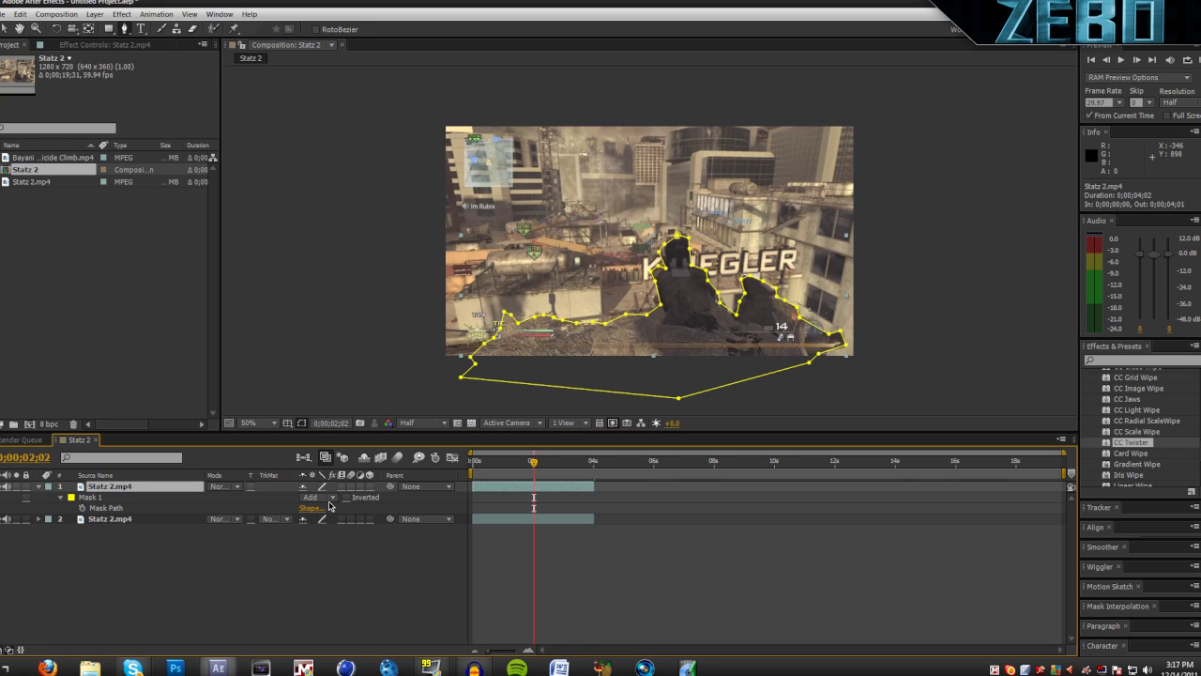
left_click(82, 498)
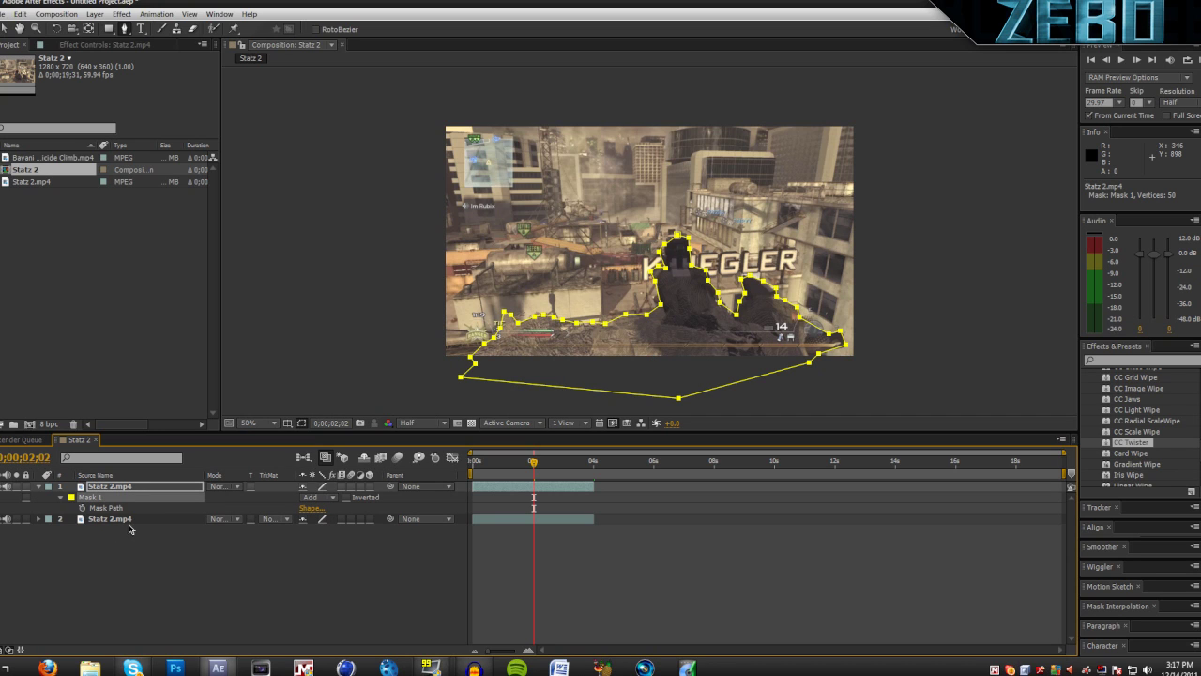
left_click(128, 524)
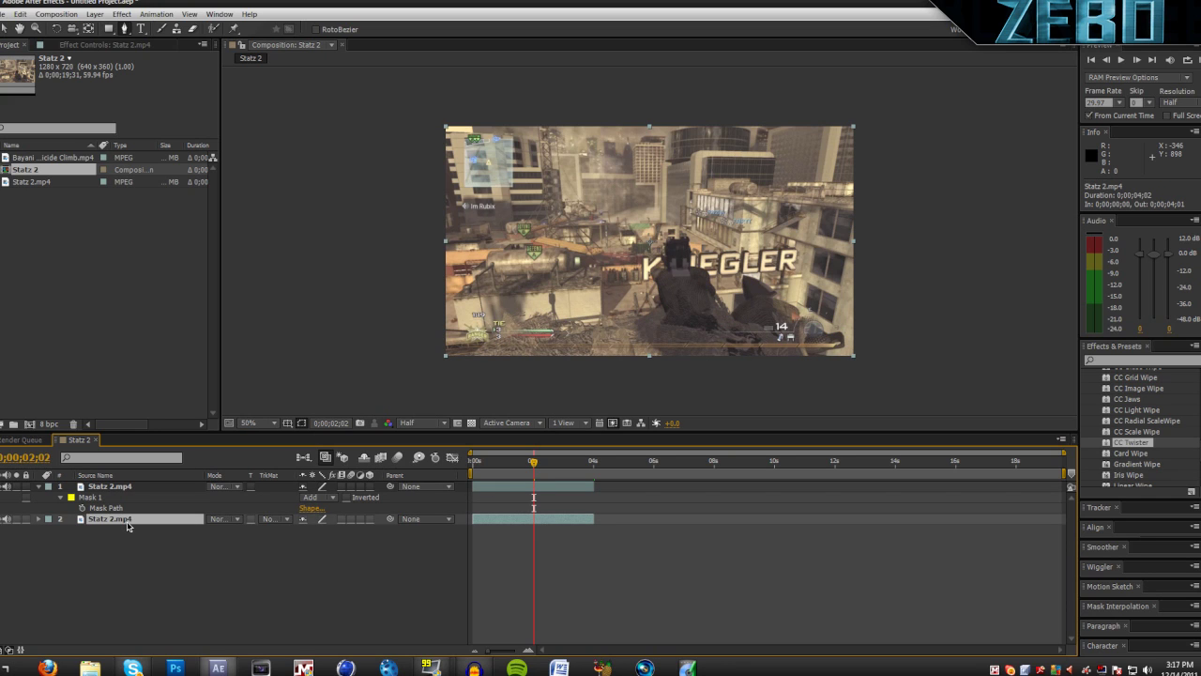
key("ctrl+v")
left_click(128, 524)
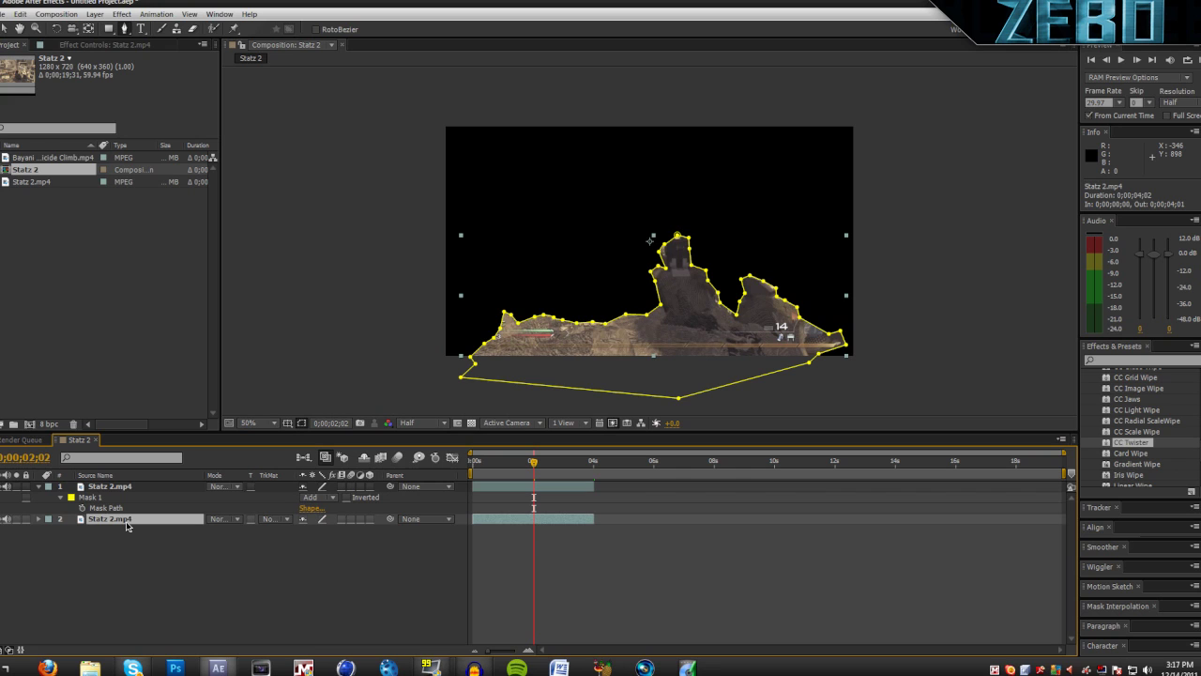
key("m")
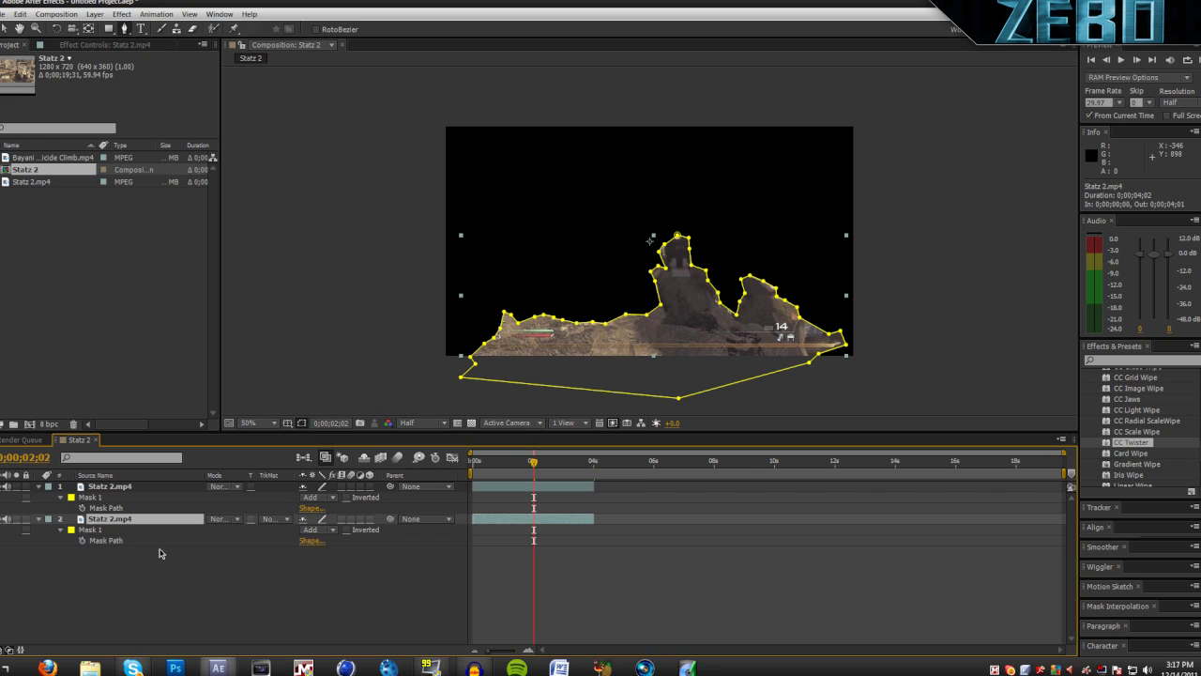
Set the mode of the top layer's Mask 1 to Subtract.
left_click(145, 488)
left_click(309, 498)
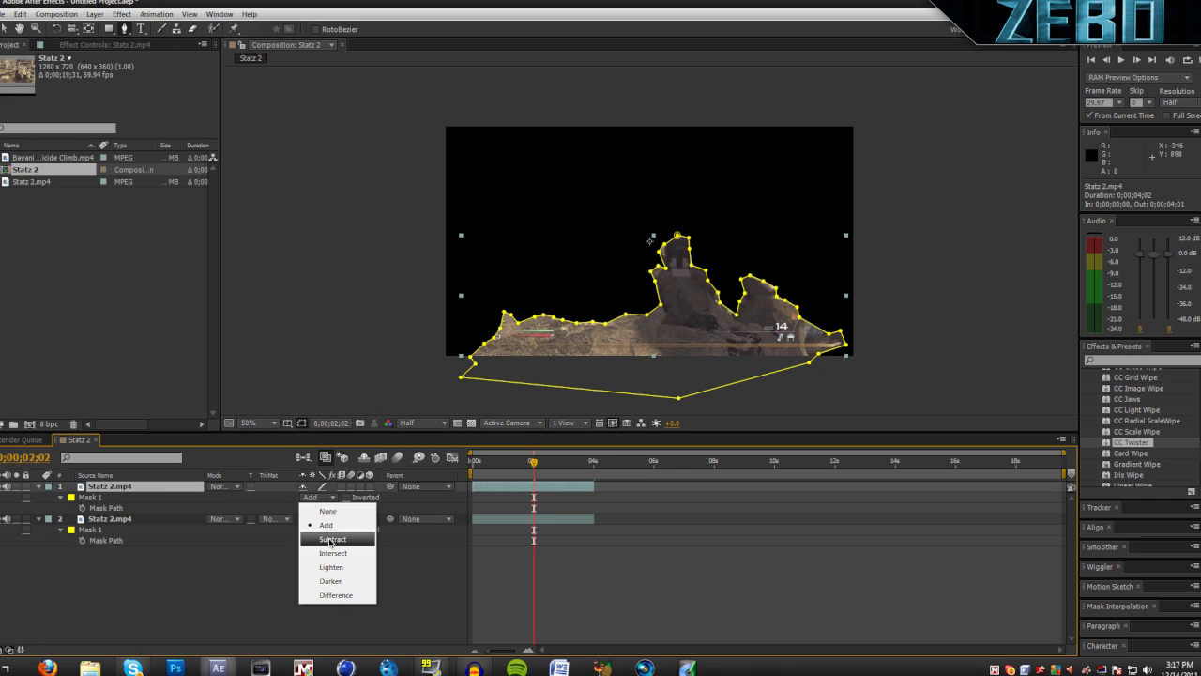
left_click(319, 540)
Check the foreground and background cut-outs by hiding and showing each layer in turn, and collapse the layers' mask properties.
left_click_drag(535, 464, 488, 466)
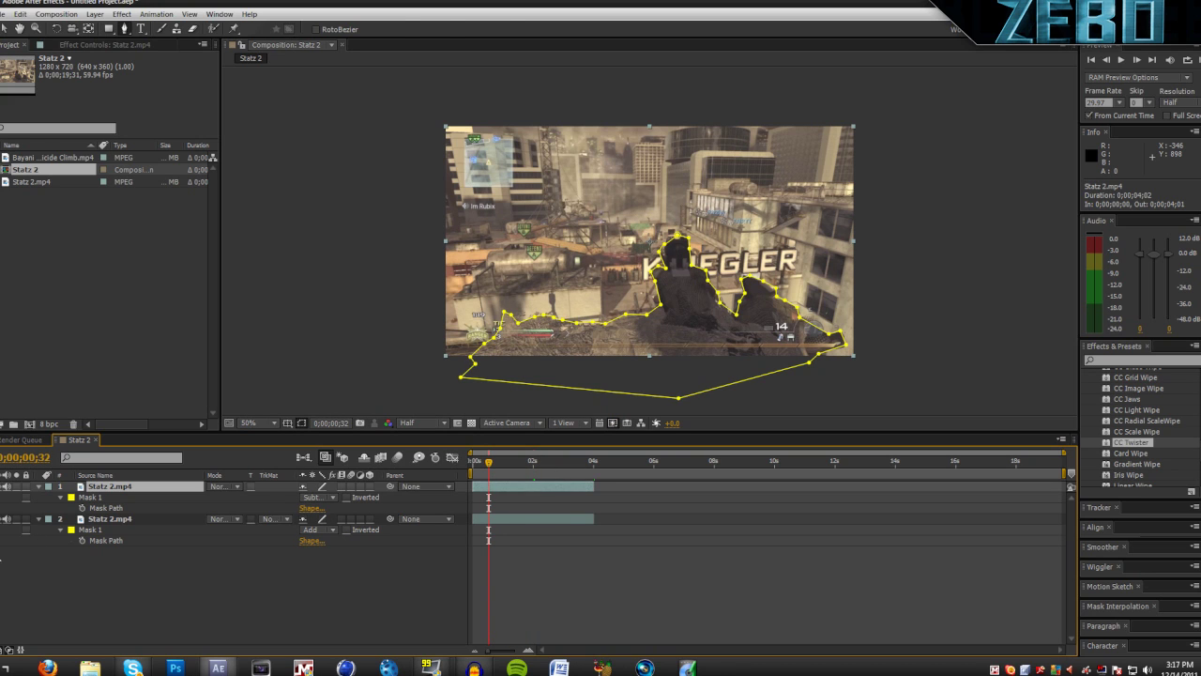
key("ctrl+shift+a")
left_click(4, 487)
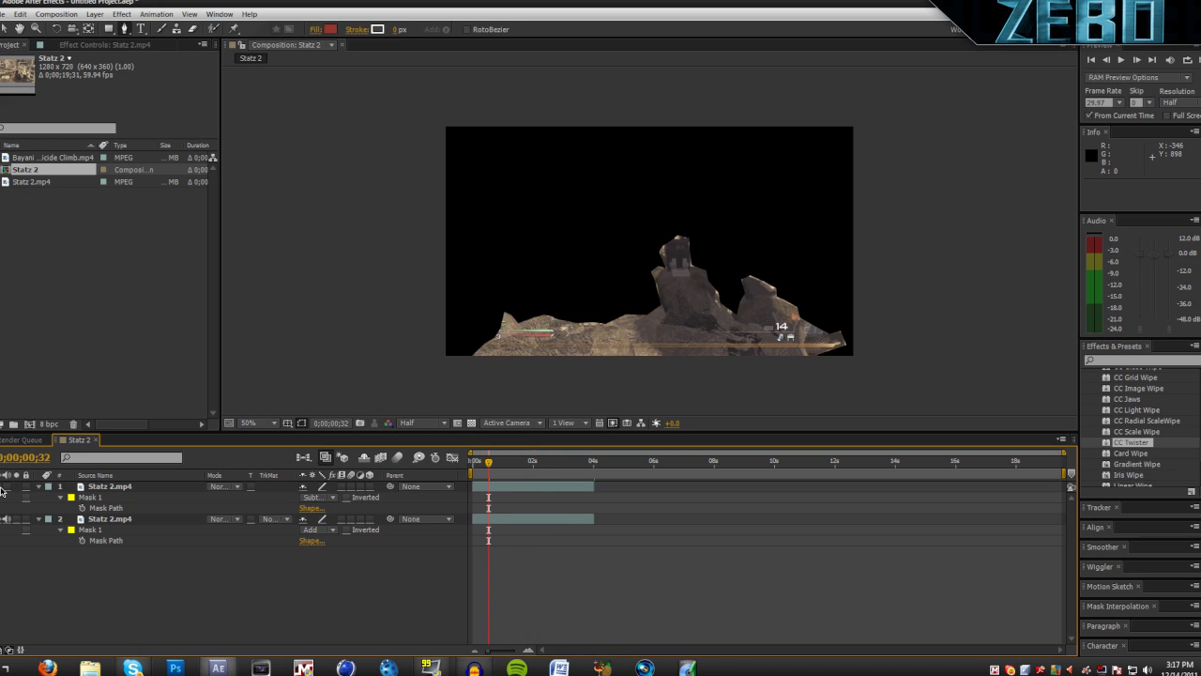
left_click(3, 487)
left_click(4, 519)
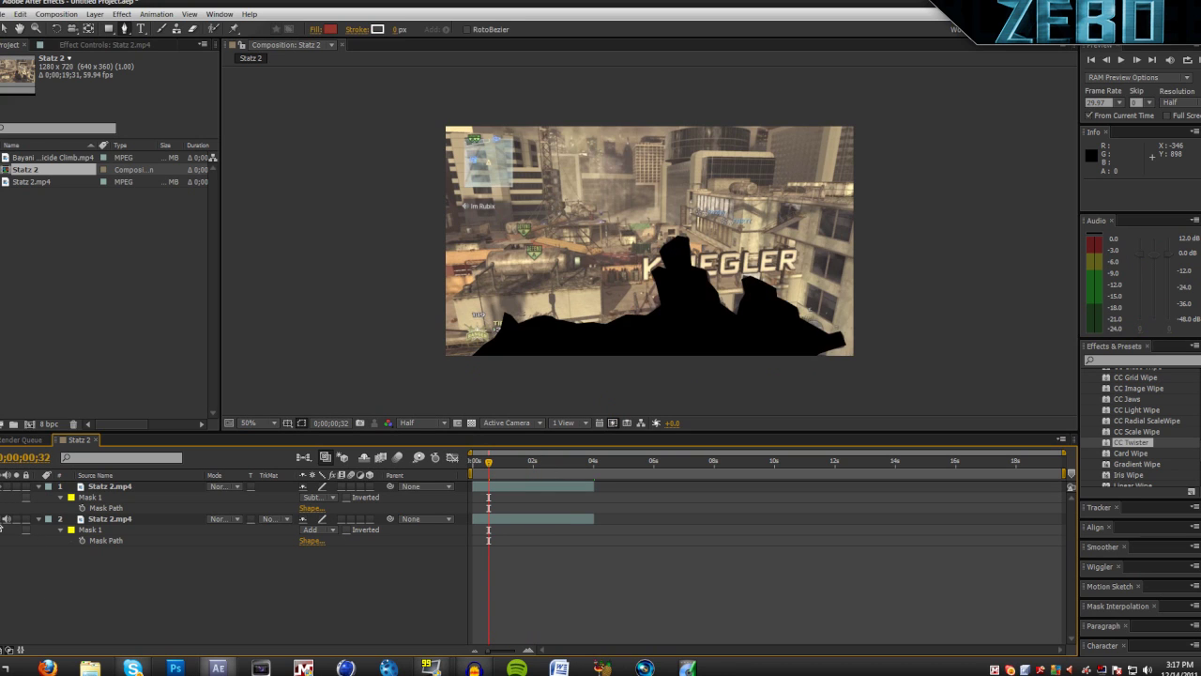
left_click(4, 519)
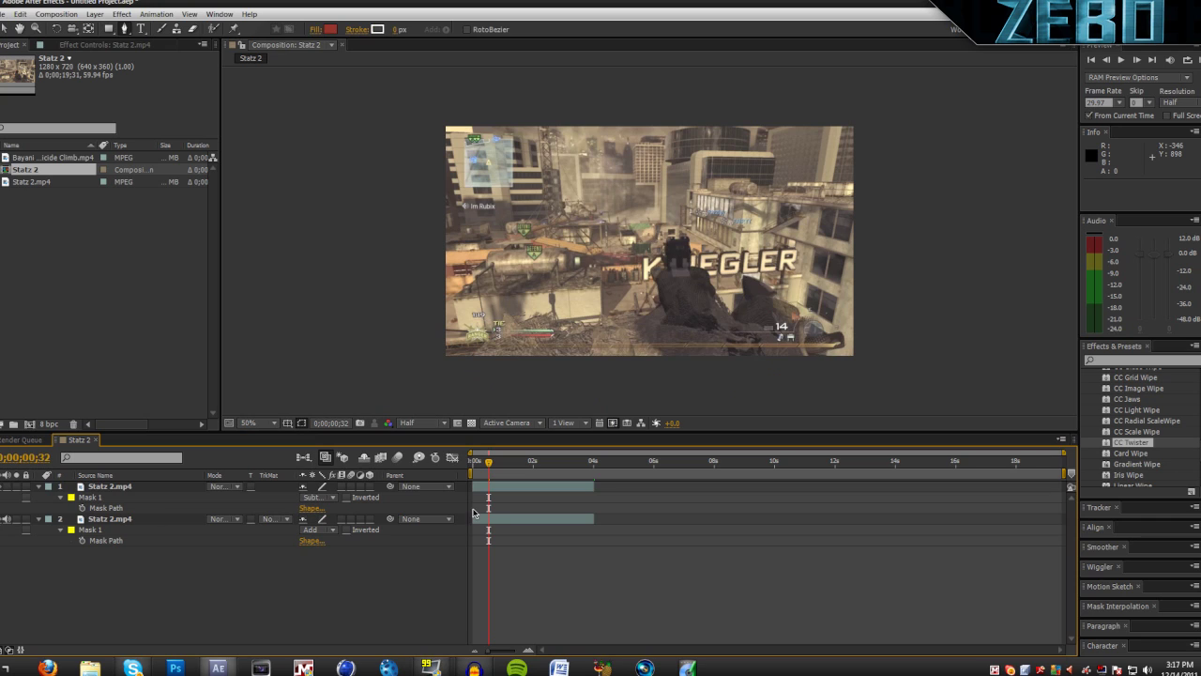
left_click(40, 487)
left_click(40, 497)
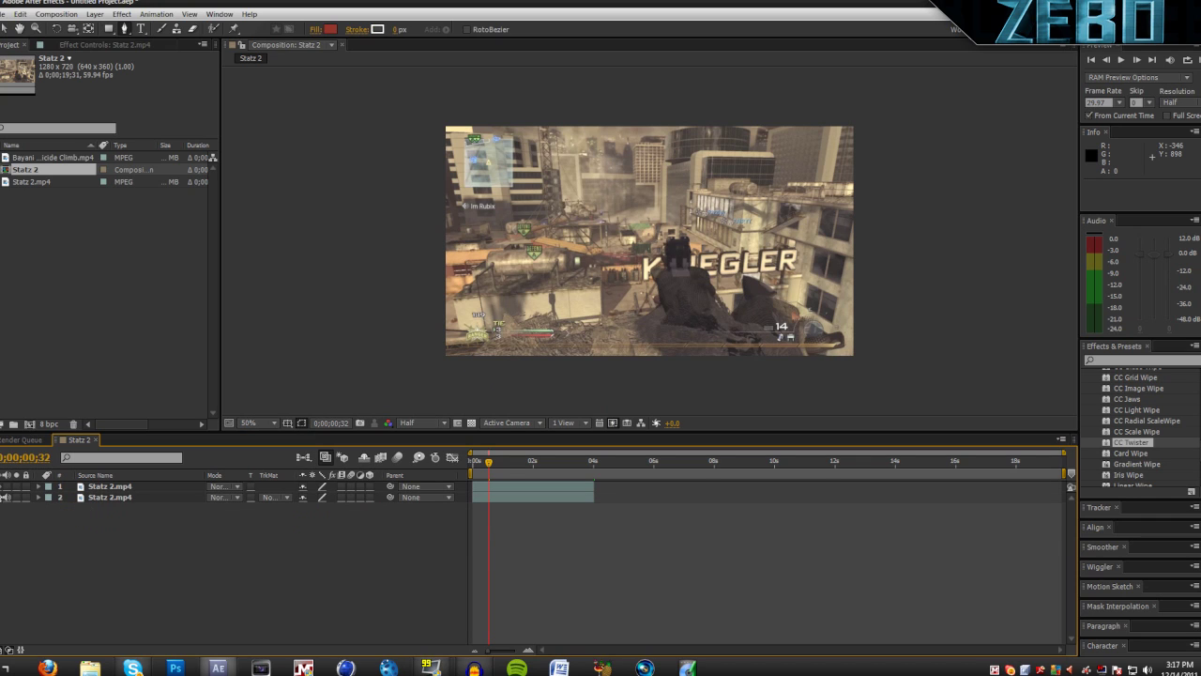
left_click(5, 497)
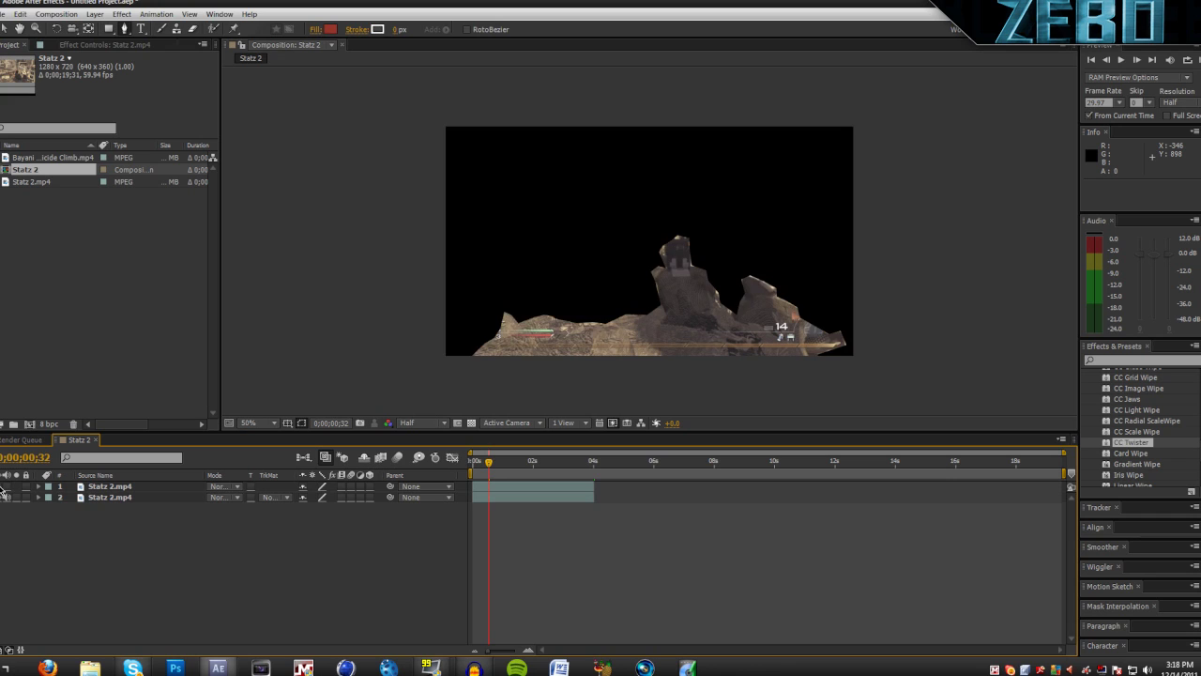
left_click(4, 497)
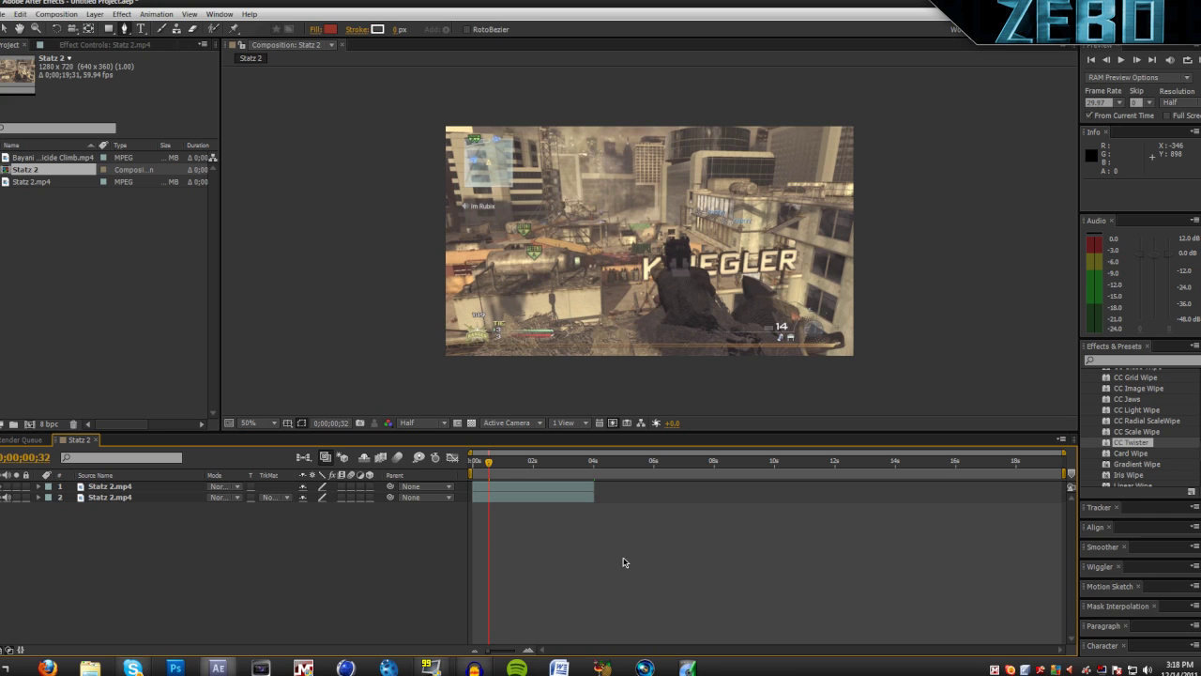
Move the current time to 0;00;01;22 and apply CC Twister to the top layer with Backside set to None.
left_click(514, 465)
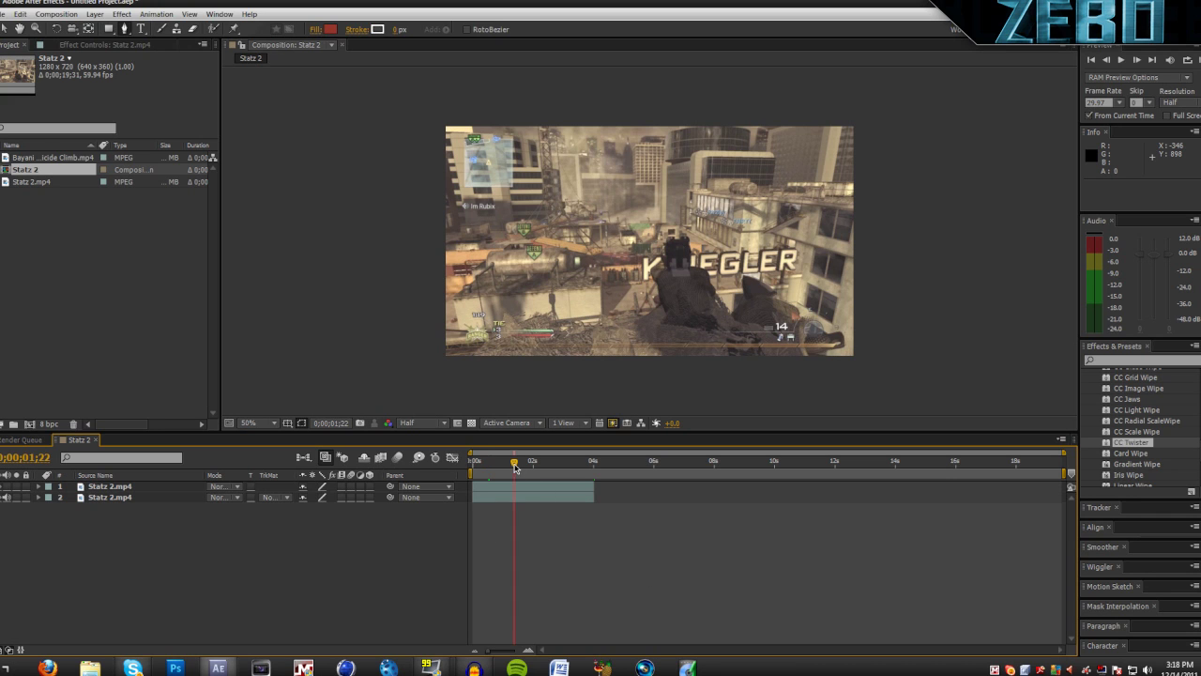
left_click(111, 487)
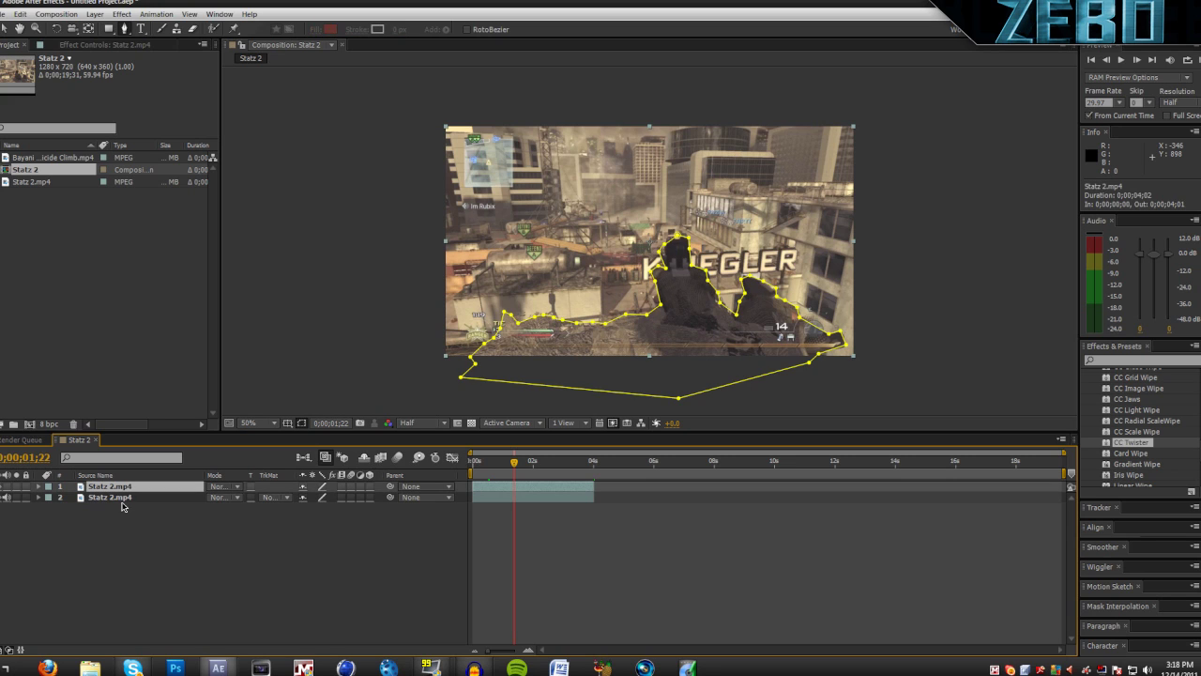
left_click(125, 508)
left_click(109, 498)
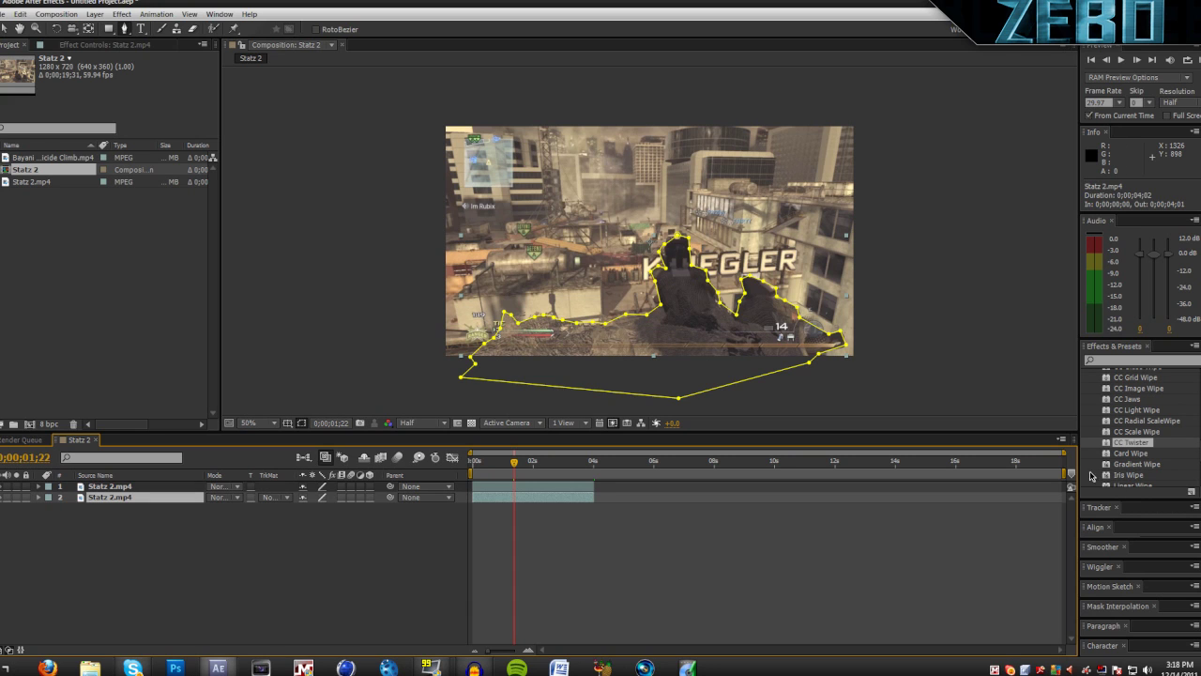
left_click_drag(1130, 443, 112, 486)
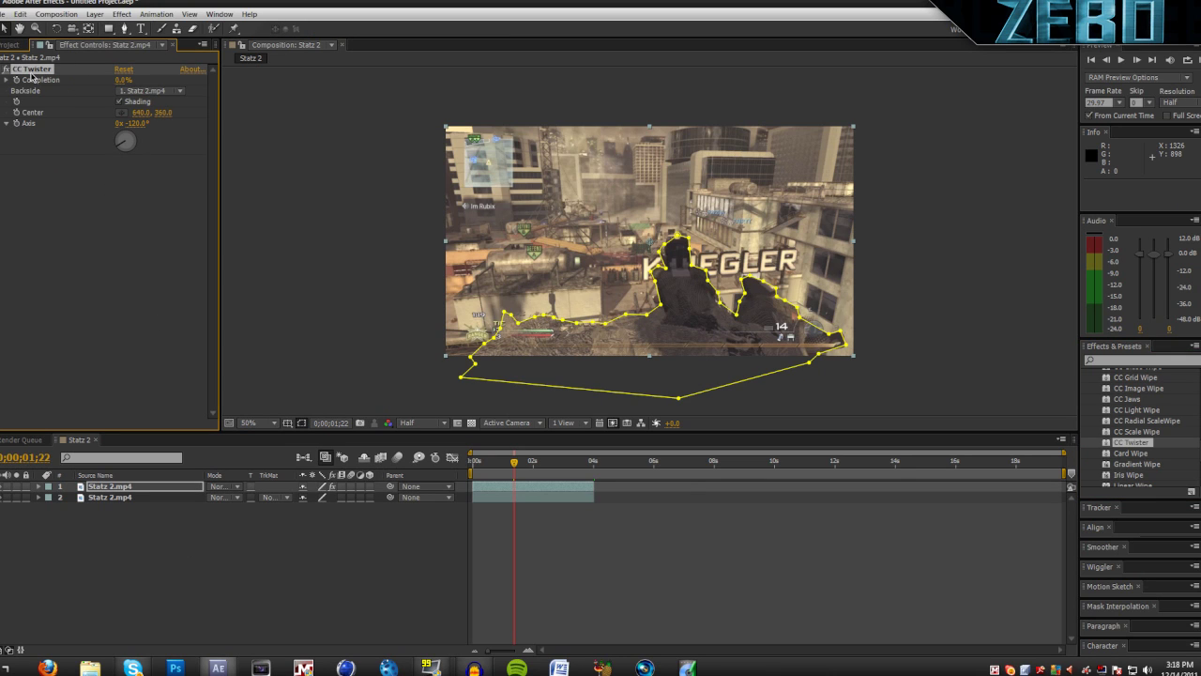
left_click(142, 91)
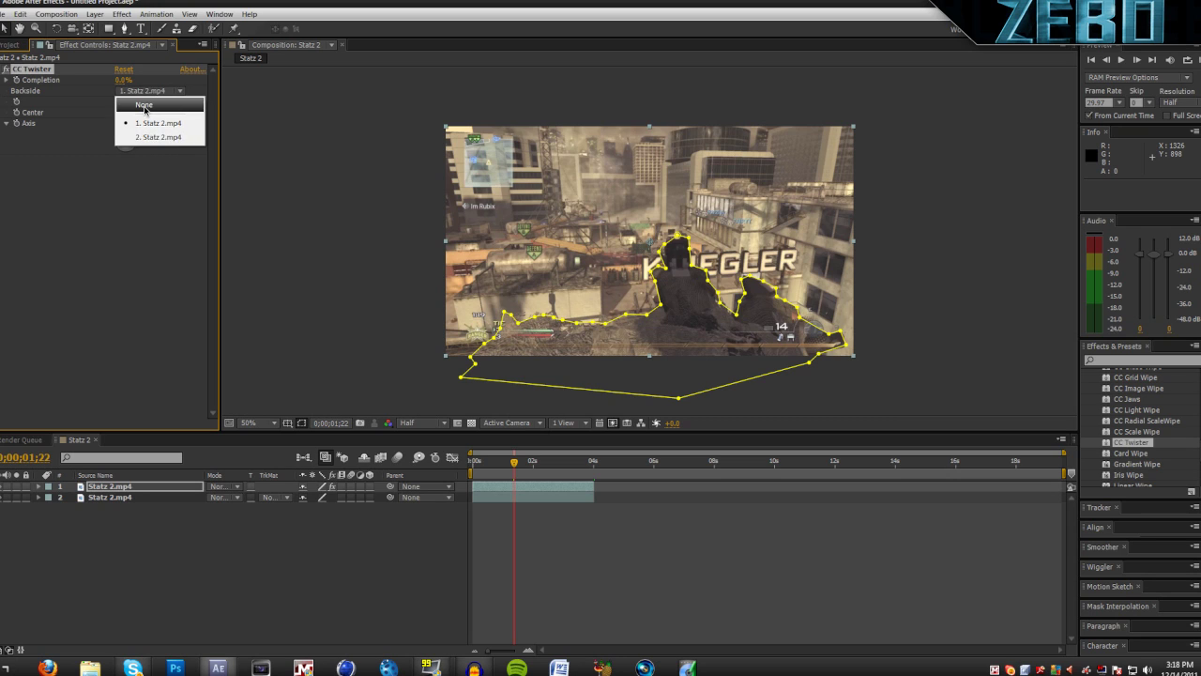
left_click(143, 105)
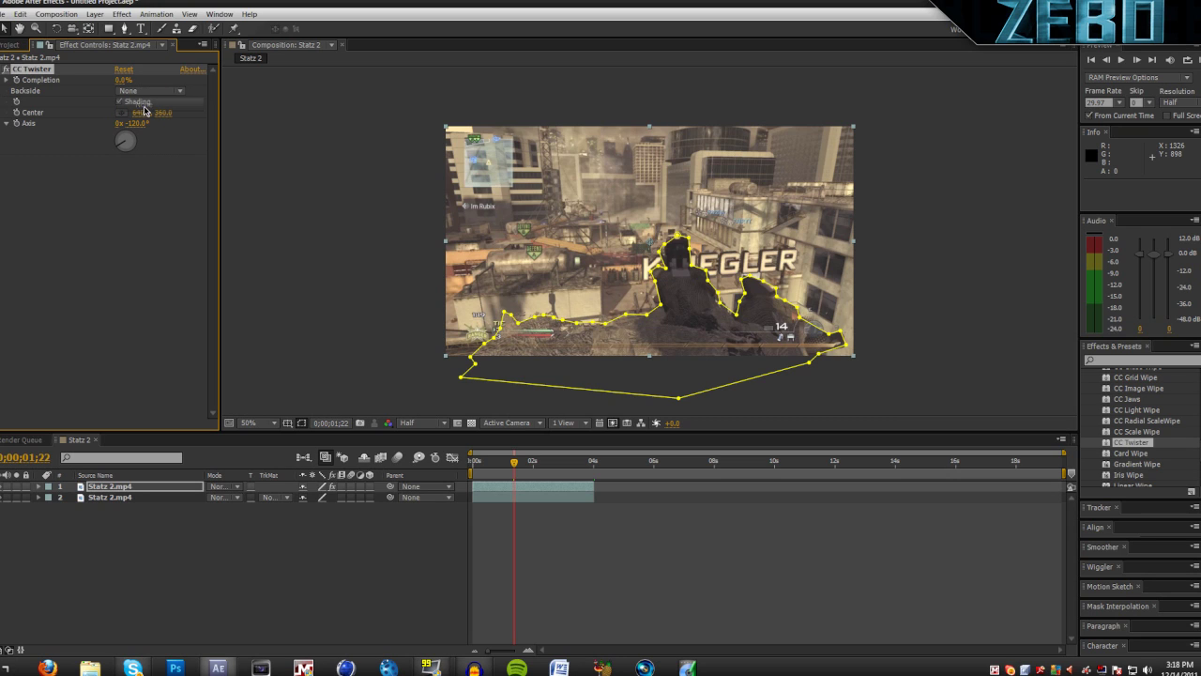
Keyframe the top layer's CC Twister Completion at 100% and move that keyframe to 0;00;01;04.
left_click(105, 488)
key("e")
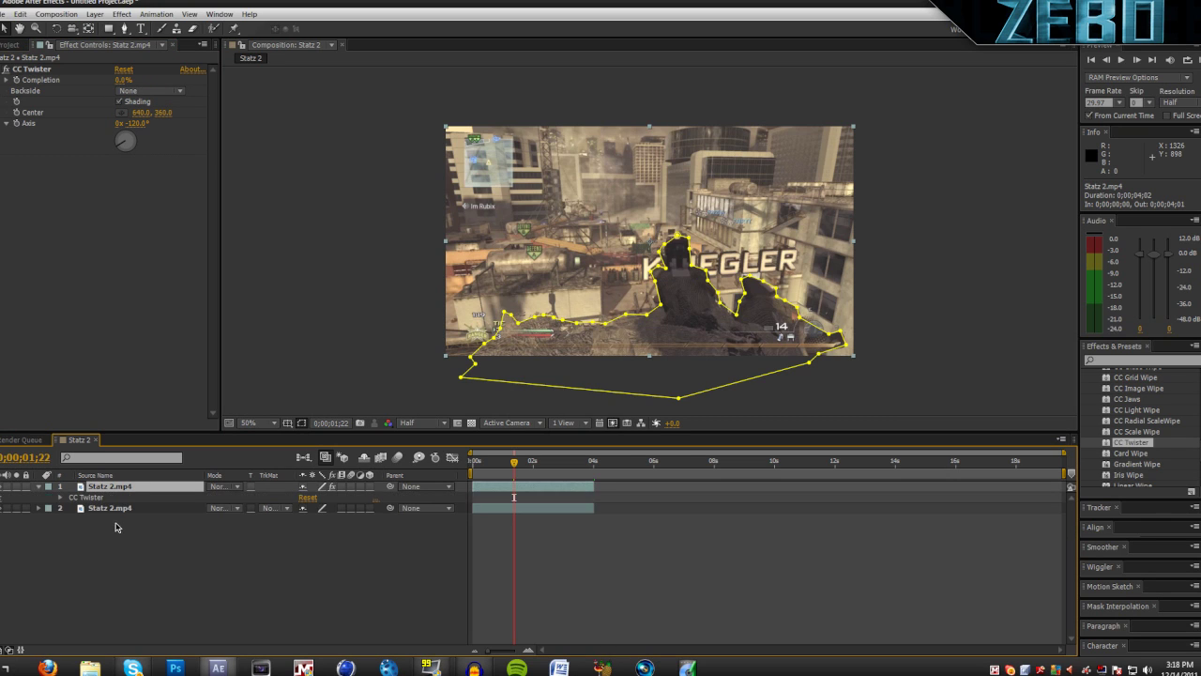
left_click(60, 498)
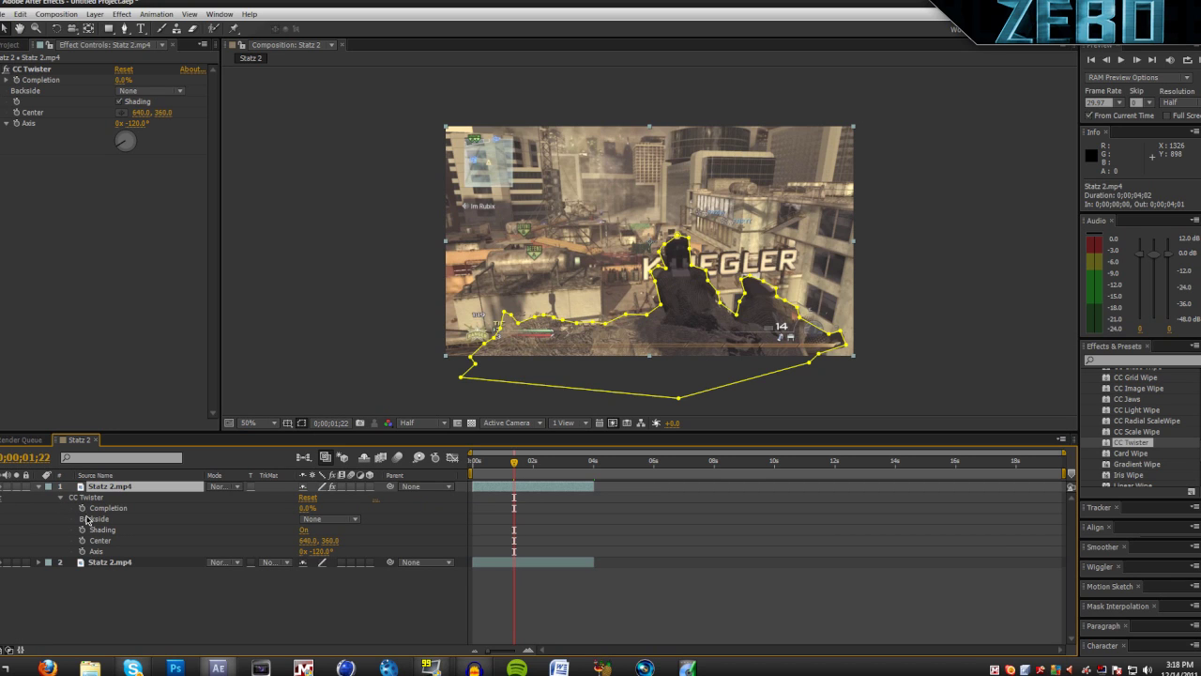
left_click(83, 508)
left_click_drag(308, 508, 410, 507)
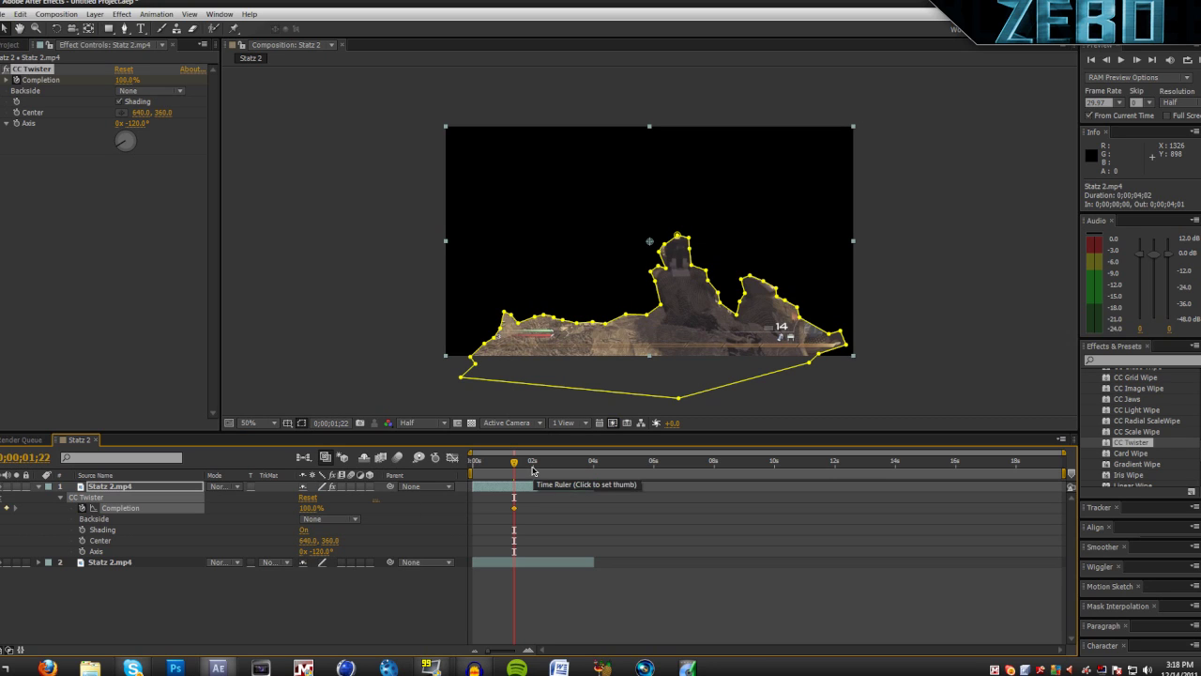
left_click_drag(514, 508, 505, 507)
Add a 0% Completion keyframe at 0;00;03;14 for the top layer's CC Twister.
left_click_drag(547, 462, 571, 462)
left_click(310, 506)
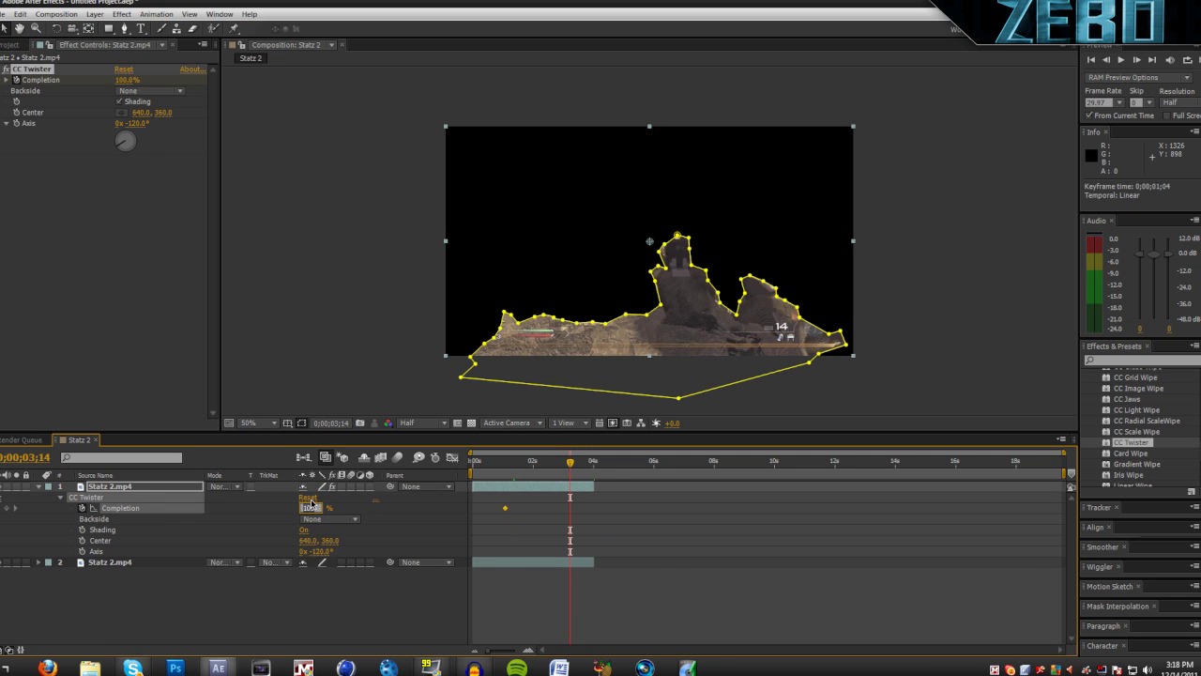
type("0")
key("Return")
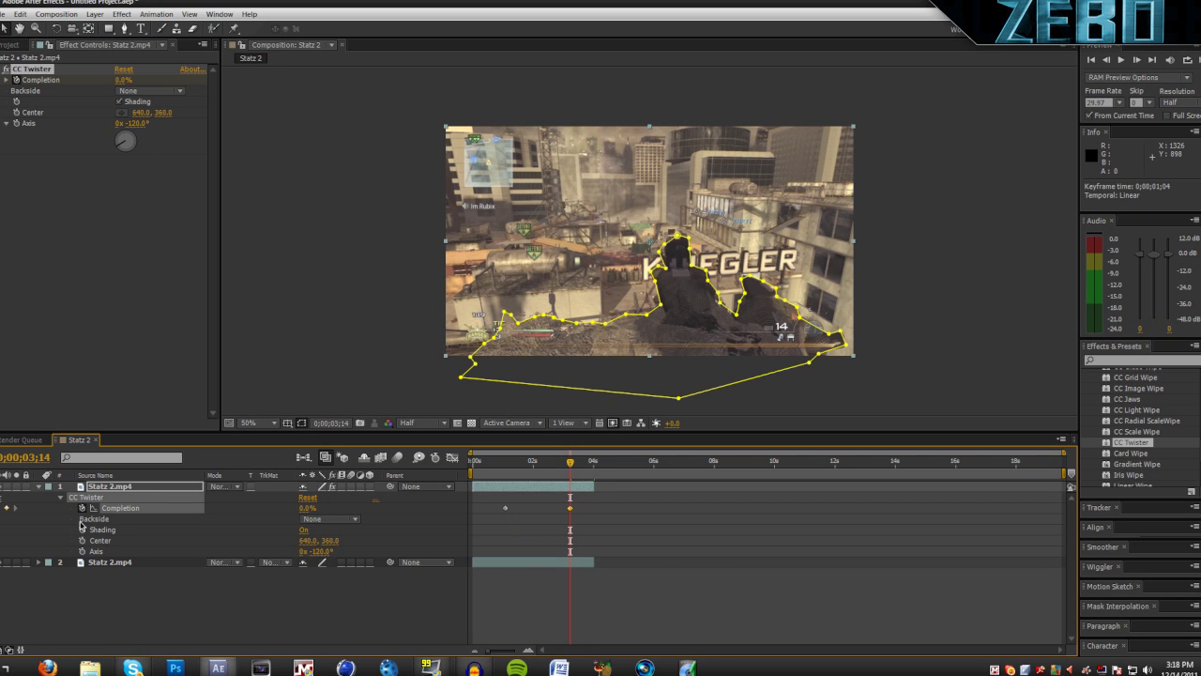
Preview the twist, shift both Completion keyframes so the last one falls at 0;00;03;28, and collapse the top layer.
left_click_drag(496, 462, 577, 507)
left_click(593, 508)
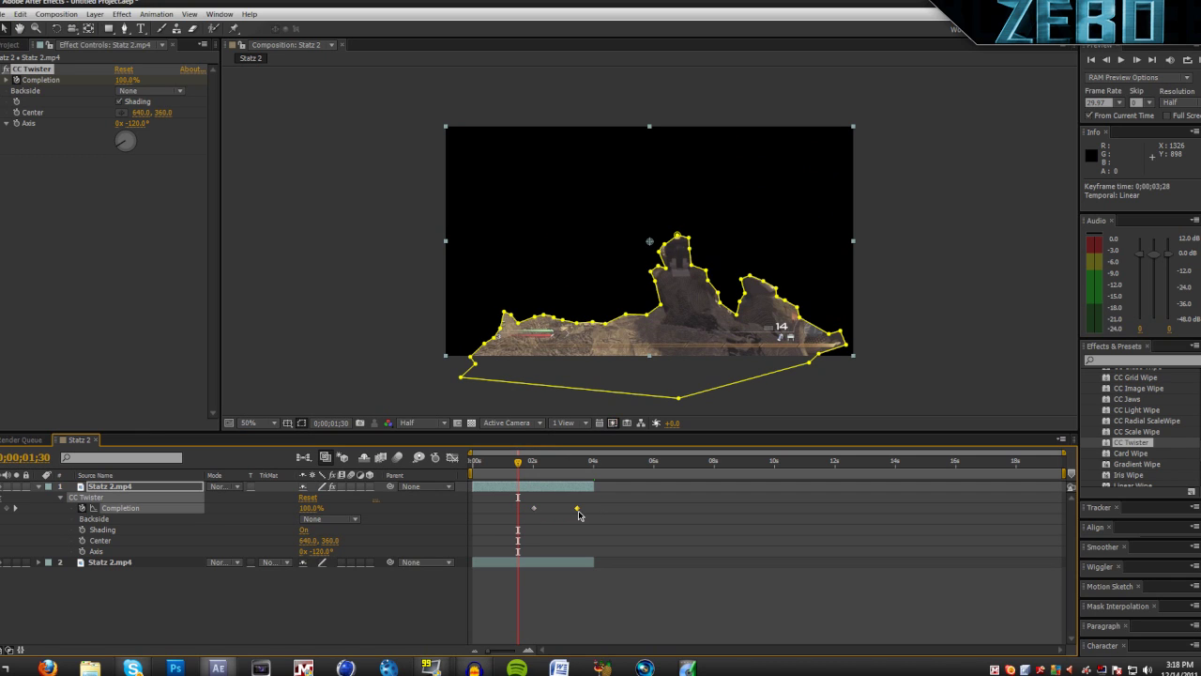
left_click(39, 488)
Keyframe the lower Statz 2.mp4 layer's Position at 0;00;00;00, placing the foreground below the frame at 640, 747.
left_click(121, 498)
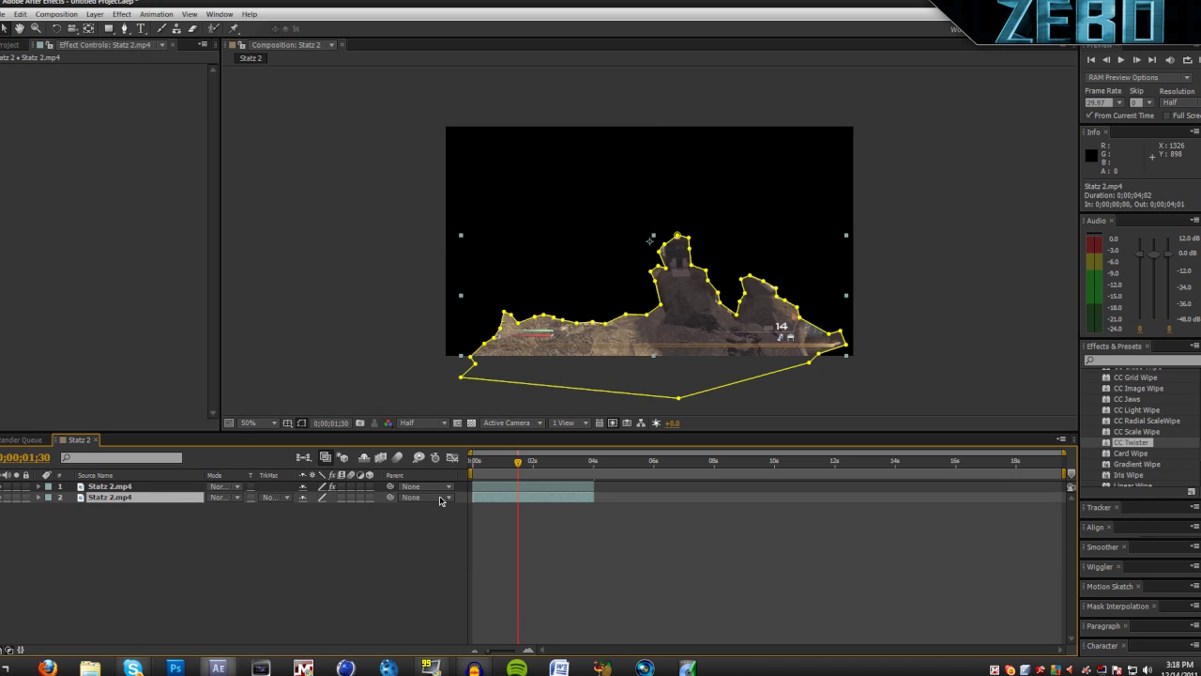
key("p")
left_click_drag(510, 463, 472, 463)
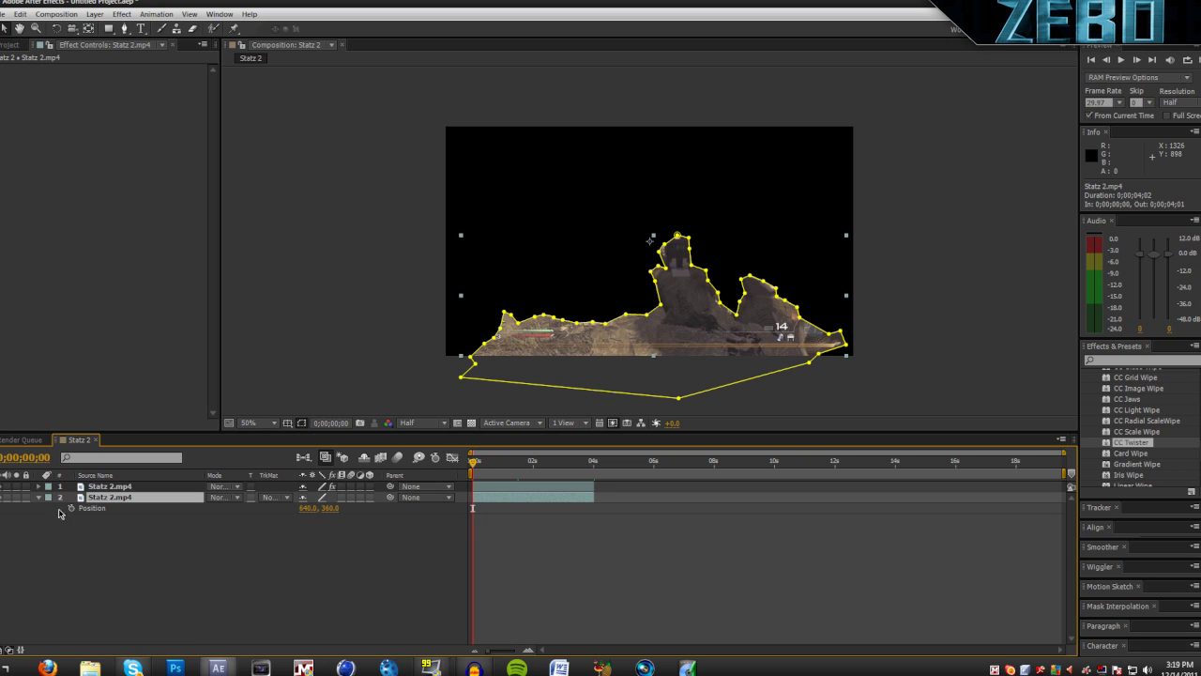
left_click(73, 508)
left_click_drag(330, 507, 318, 507)
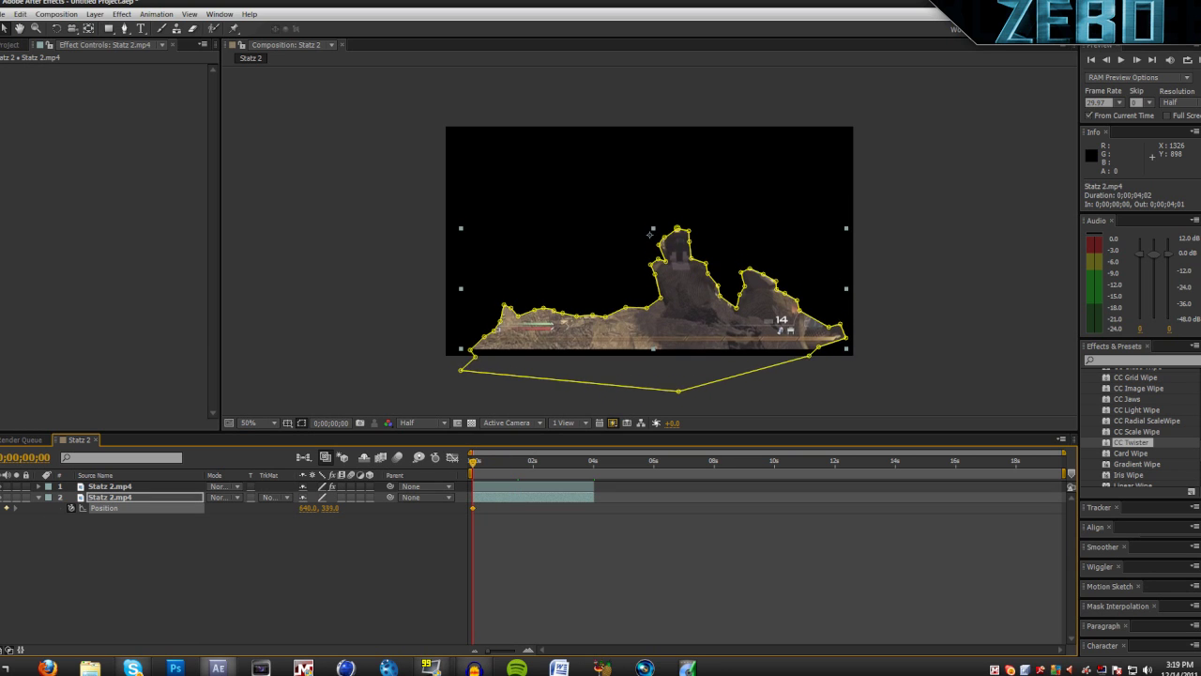
left_click_drag(650, 234, 649, 364)
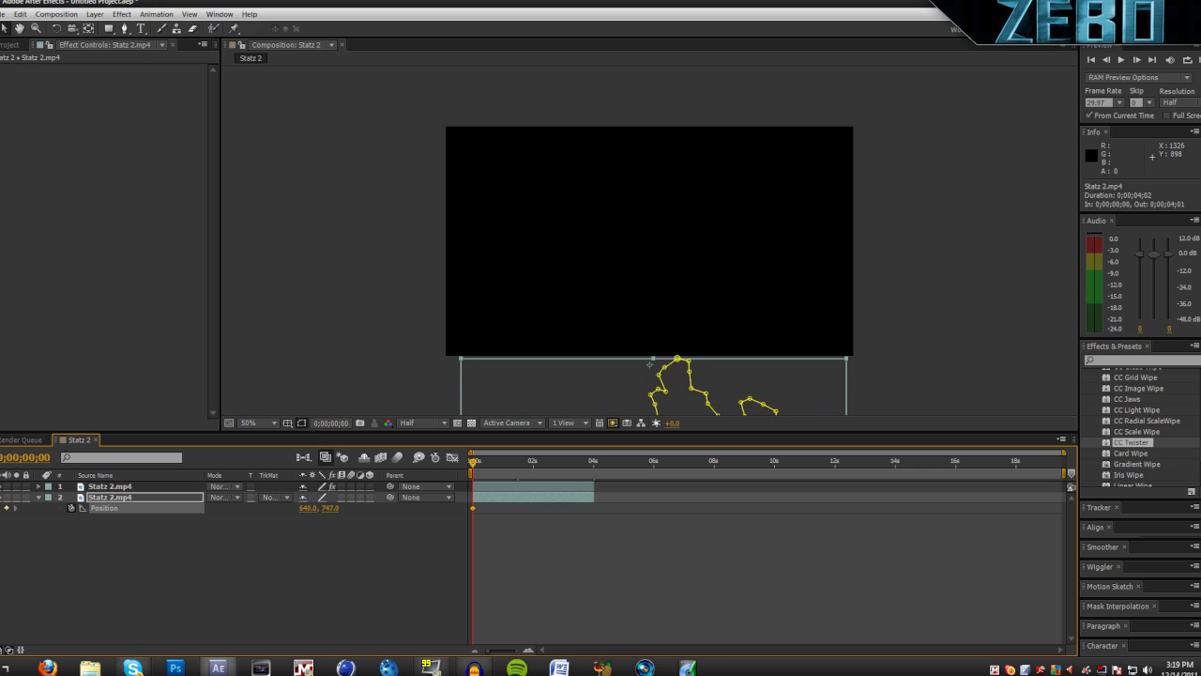
Set the lower layer's vertical position to 360 at 0;00;01;43, collapse its properties and preview the transition.
left_click(526, 468)
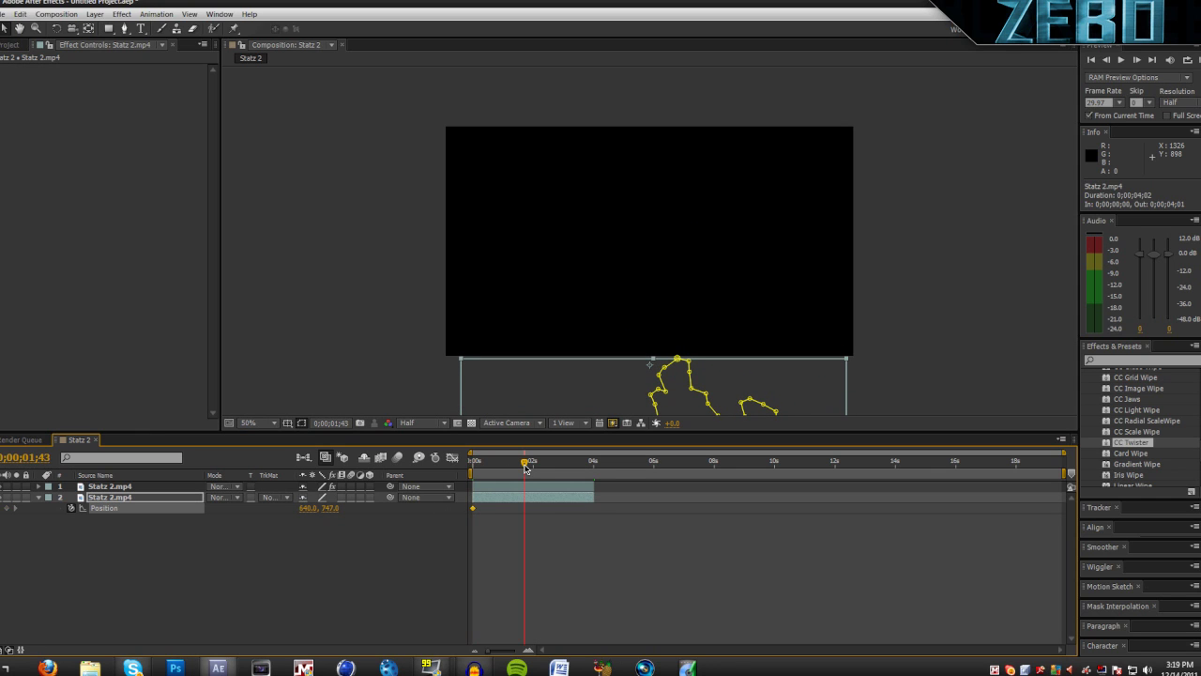
left_click(326, 507)
type("360")
key("Return")
left_click_drag(488, 460, 566, 456)
left_click(40, 498)
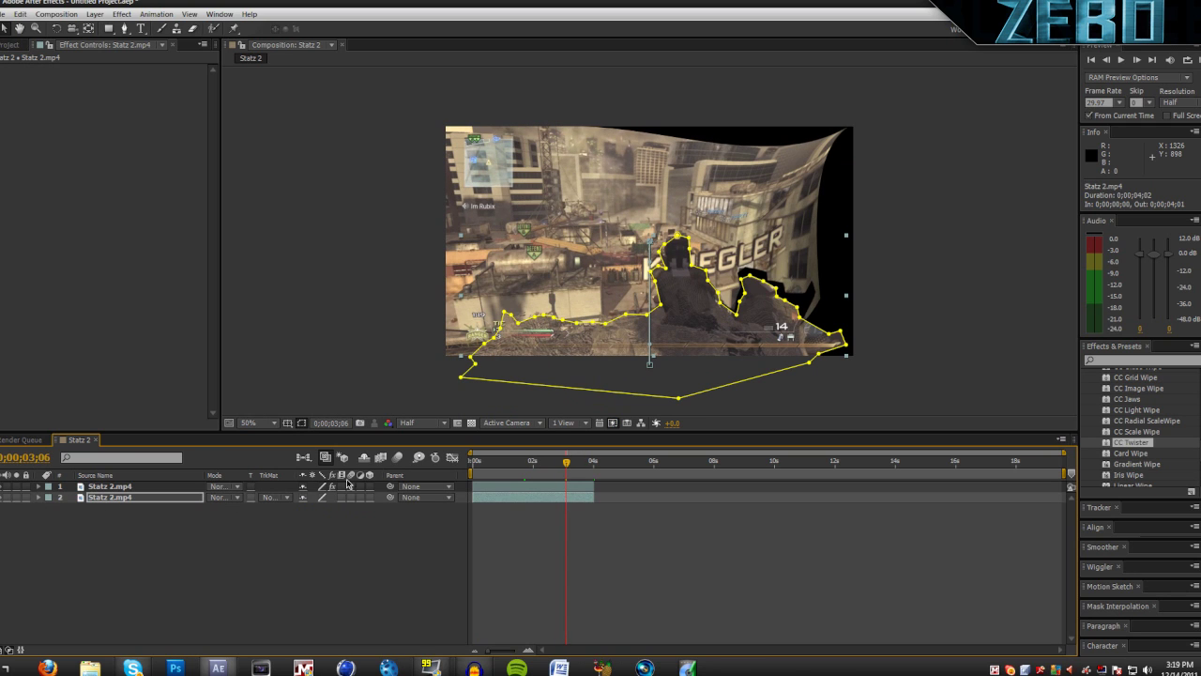
left_click(378, 392)
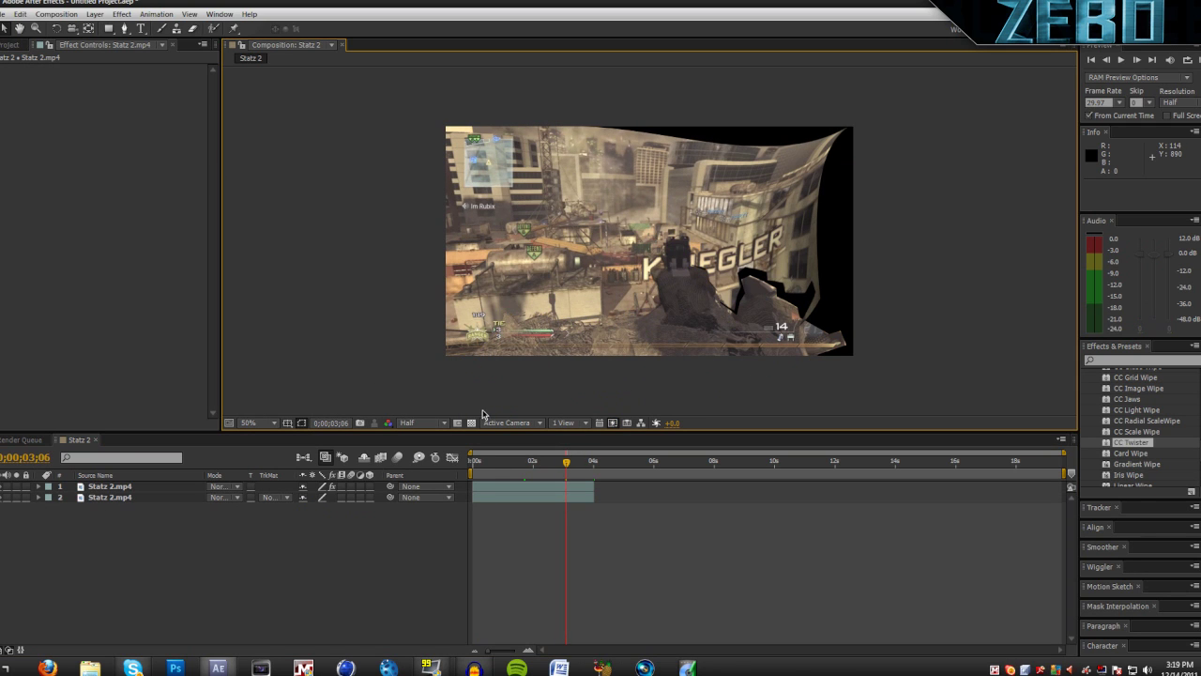
left_click_drag(567, 463, 564, 466)
left_click(564, 467)
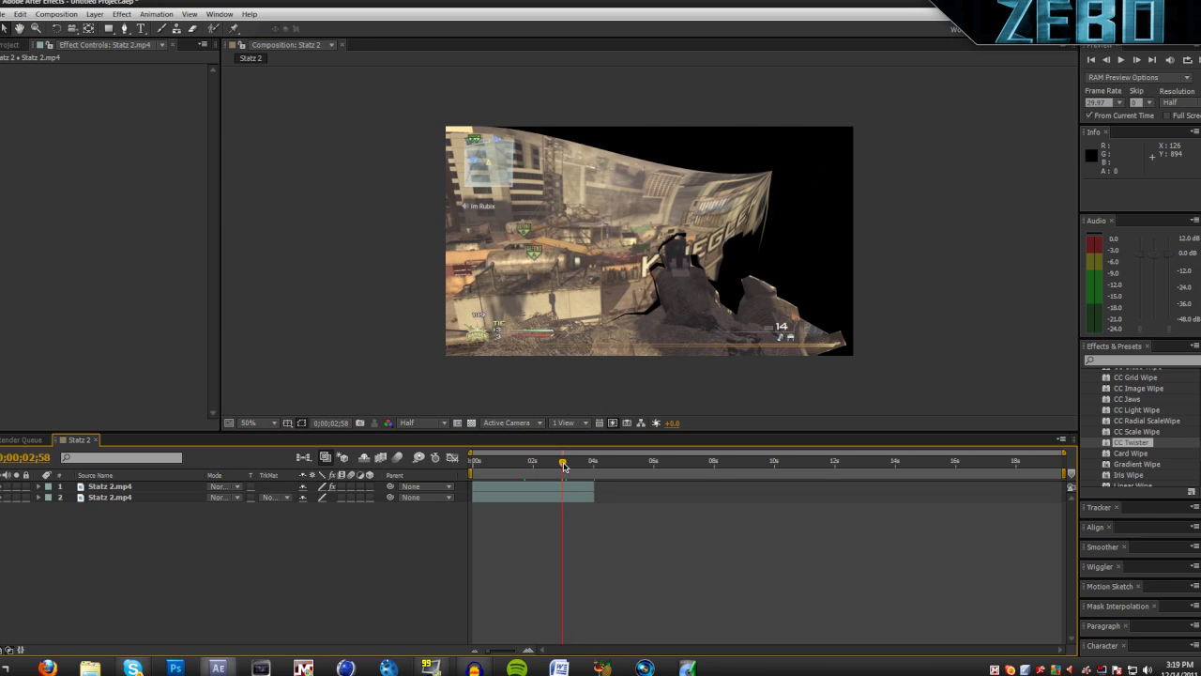
Try a 25-pixel feather on the top layer's Mask 1 and check the mask edges at several times.
left_click(126, 488)
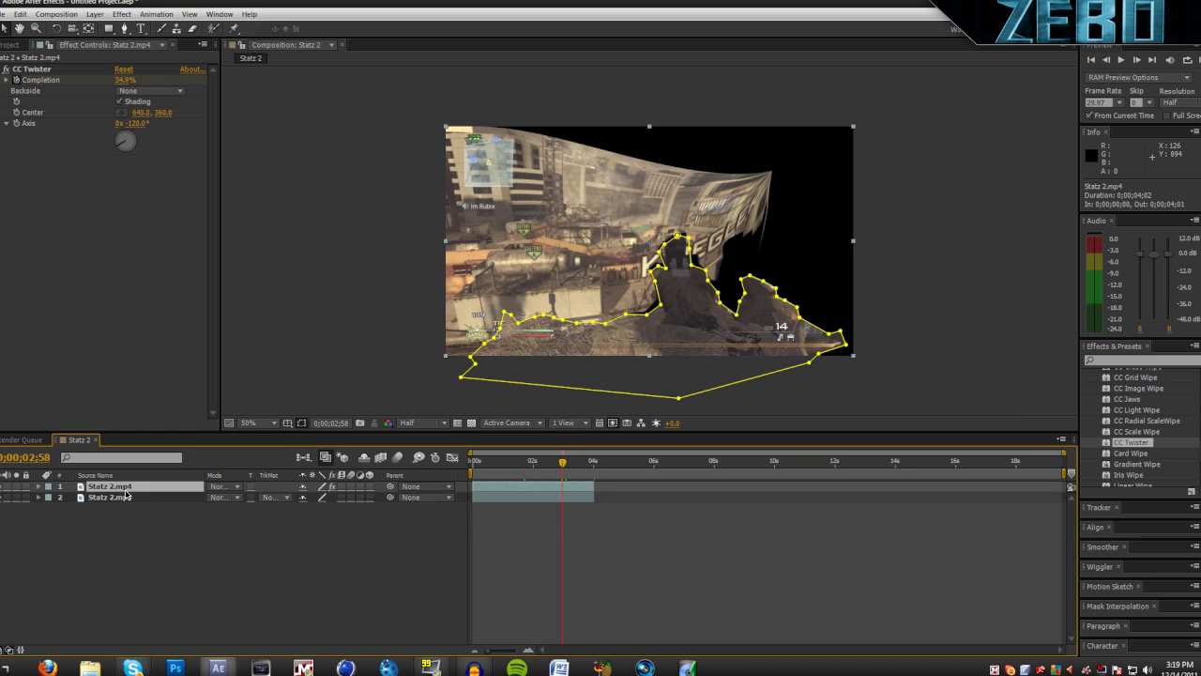
key("f")
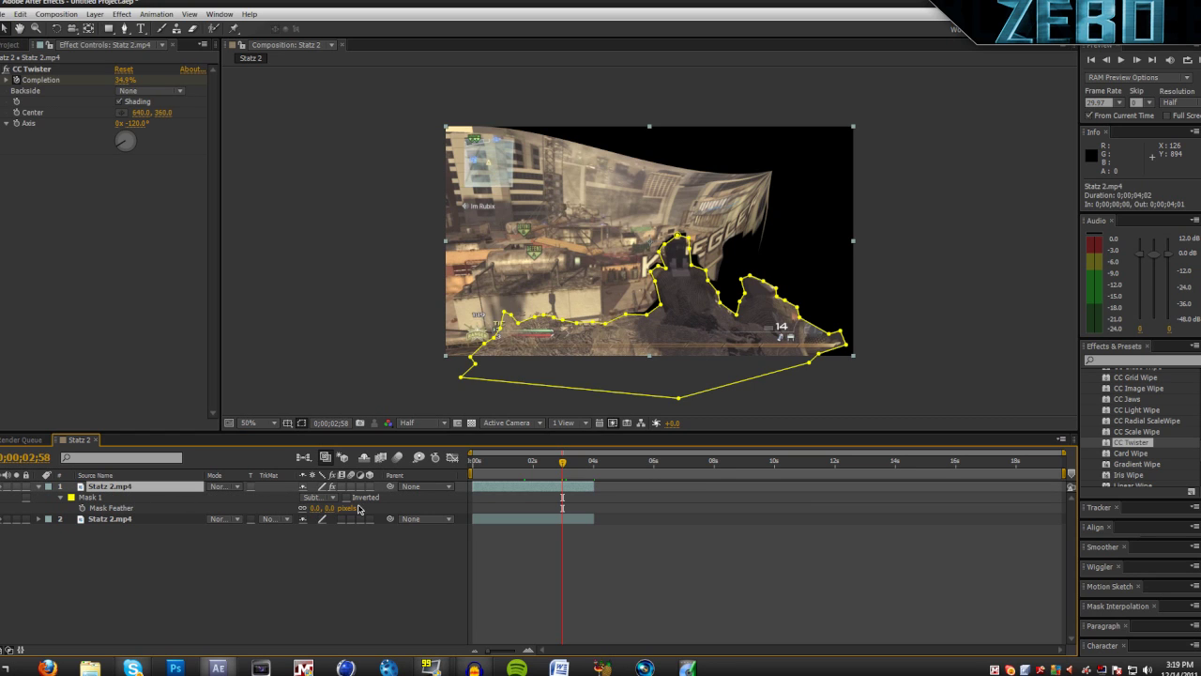
left_click_drag(317, 507, 334, 508)
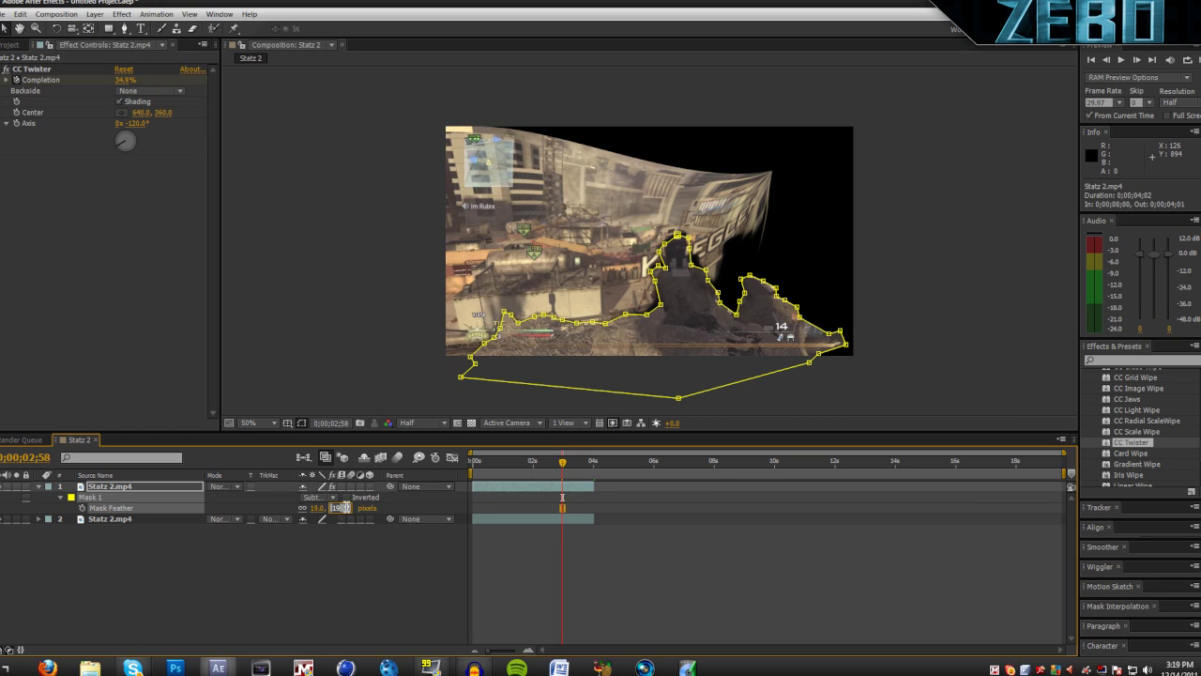
type("25")
key("Return")
left_click(569, 462)
left_click(367, 401)
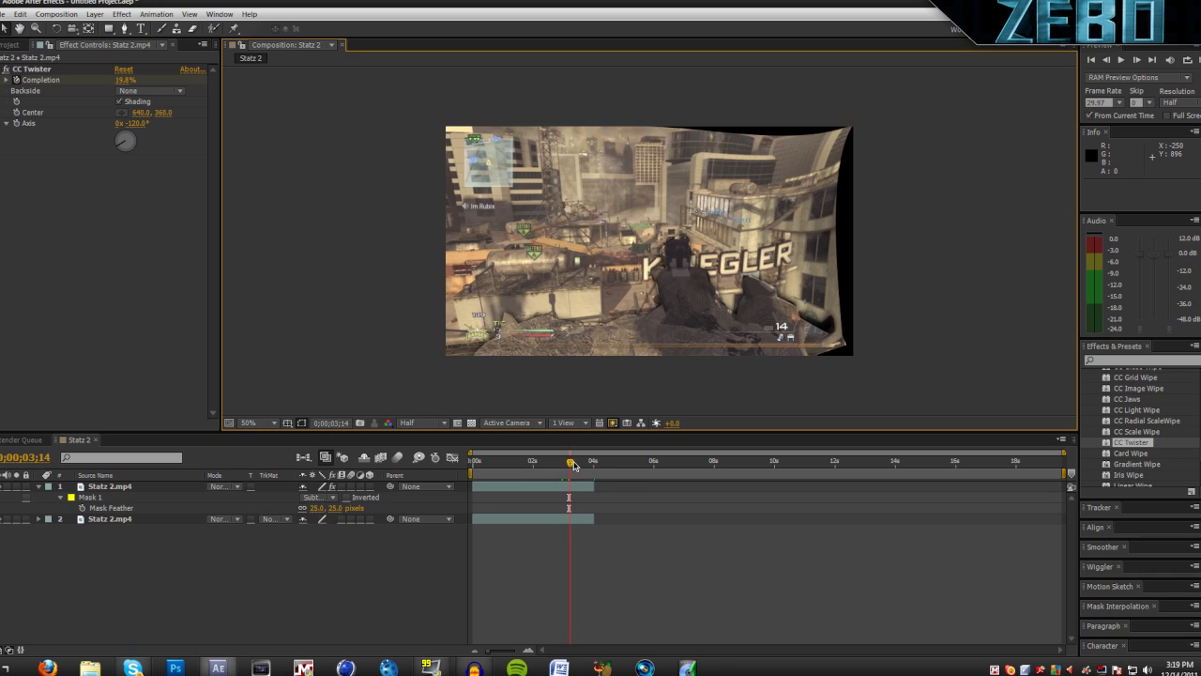
left_click_drag(575, 464, 586, 462)
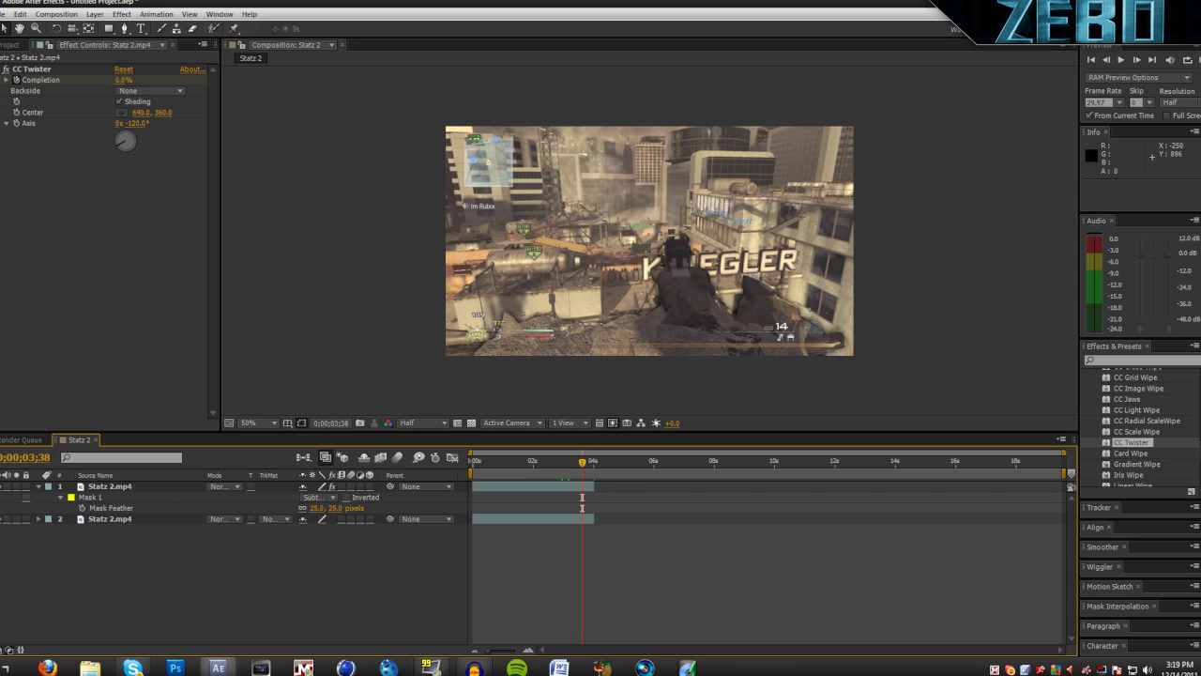
Return the top layer's Mask 1 feather to 0 pixels and collapse the layer's properties.
left_click_drag(318, 507, 311, 508)
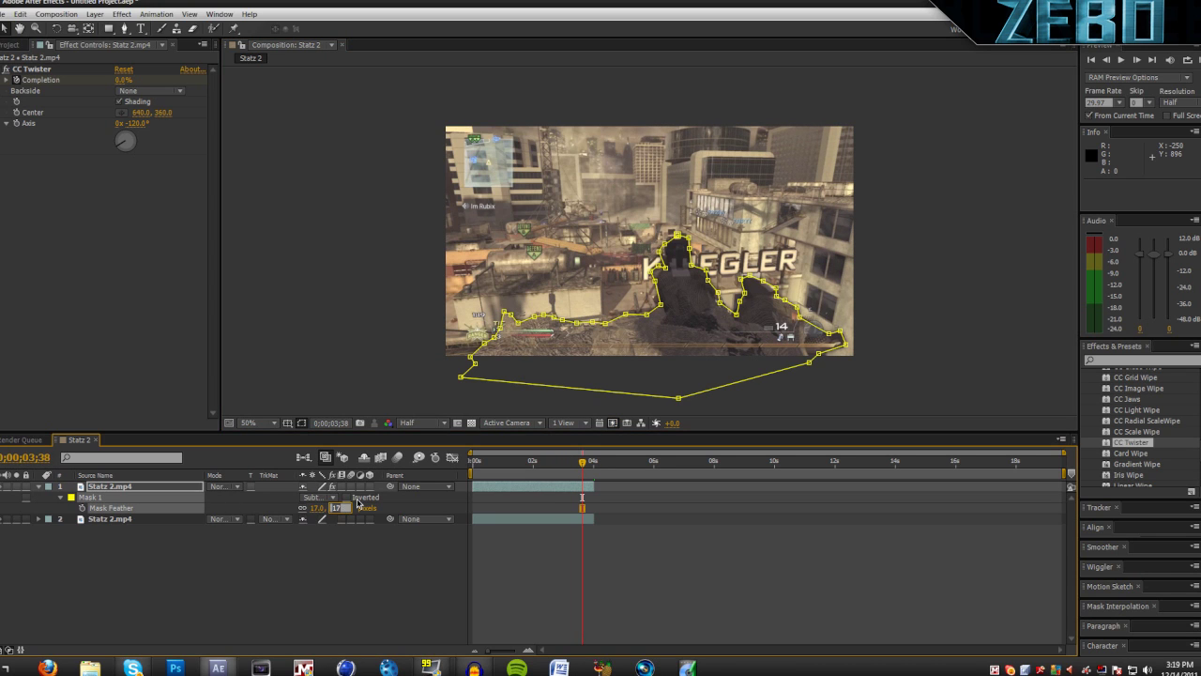
left_click(393, 547)
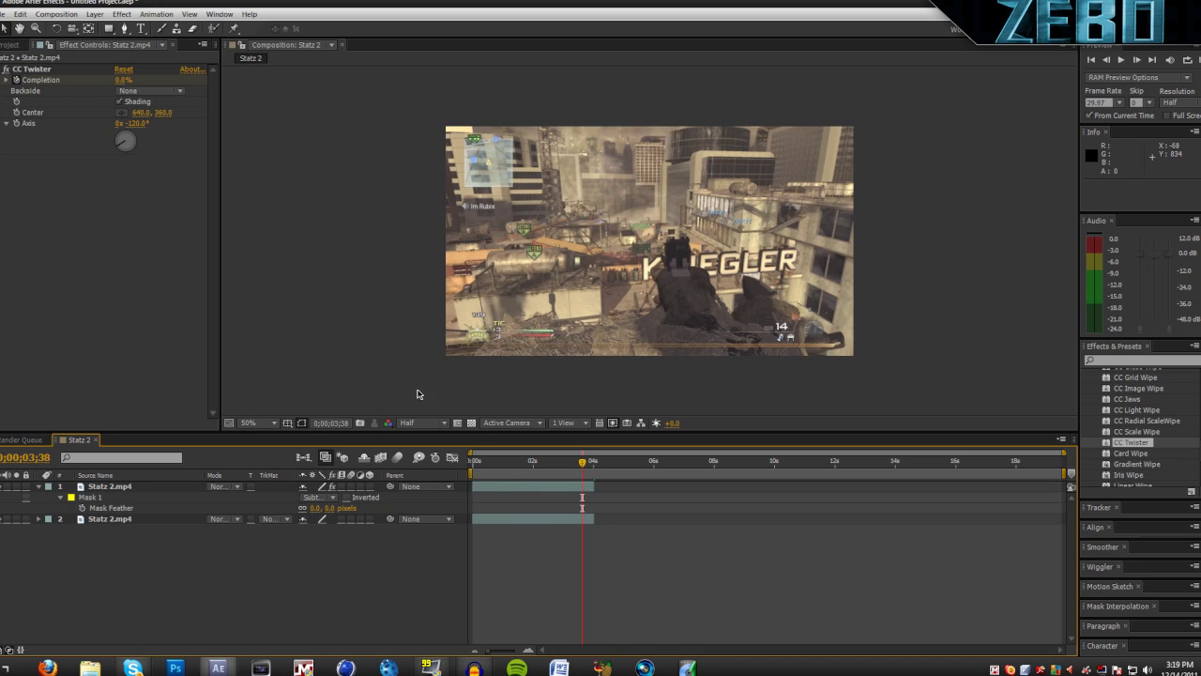
left_click(38, 487)
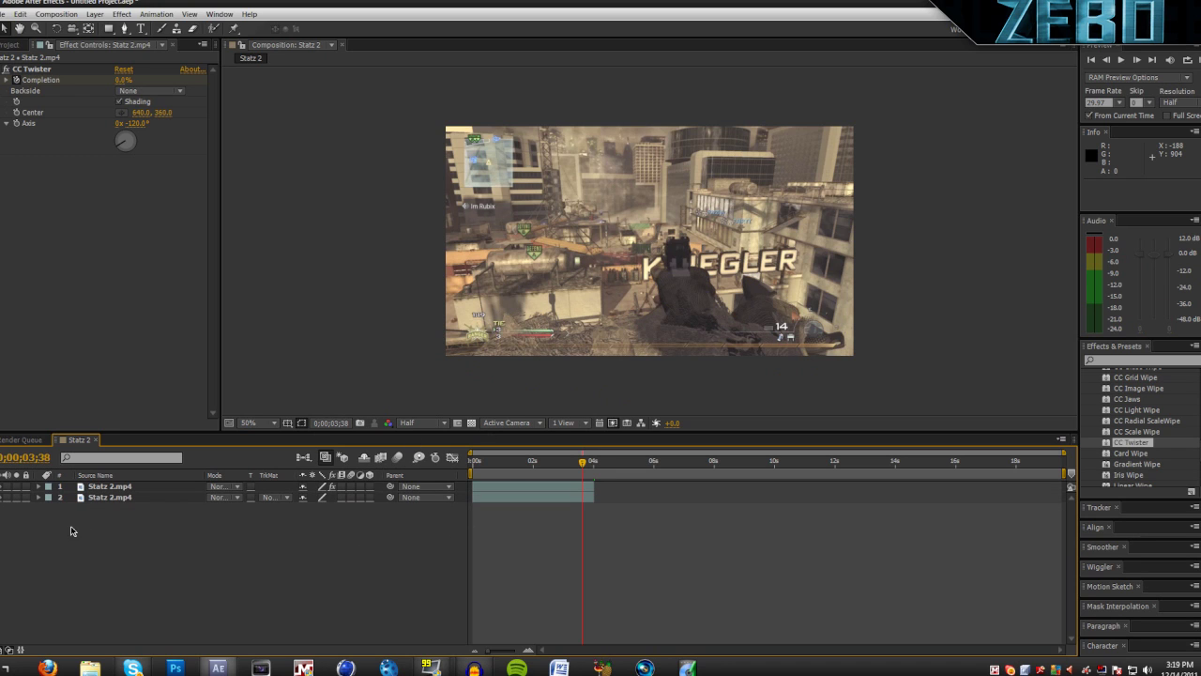
Add the Suicide Climb gameplay clip from the project files as the bottom layer of the composition.
left_click(501, 465)
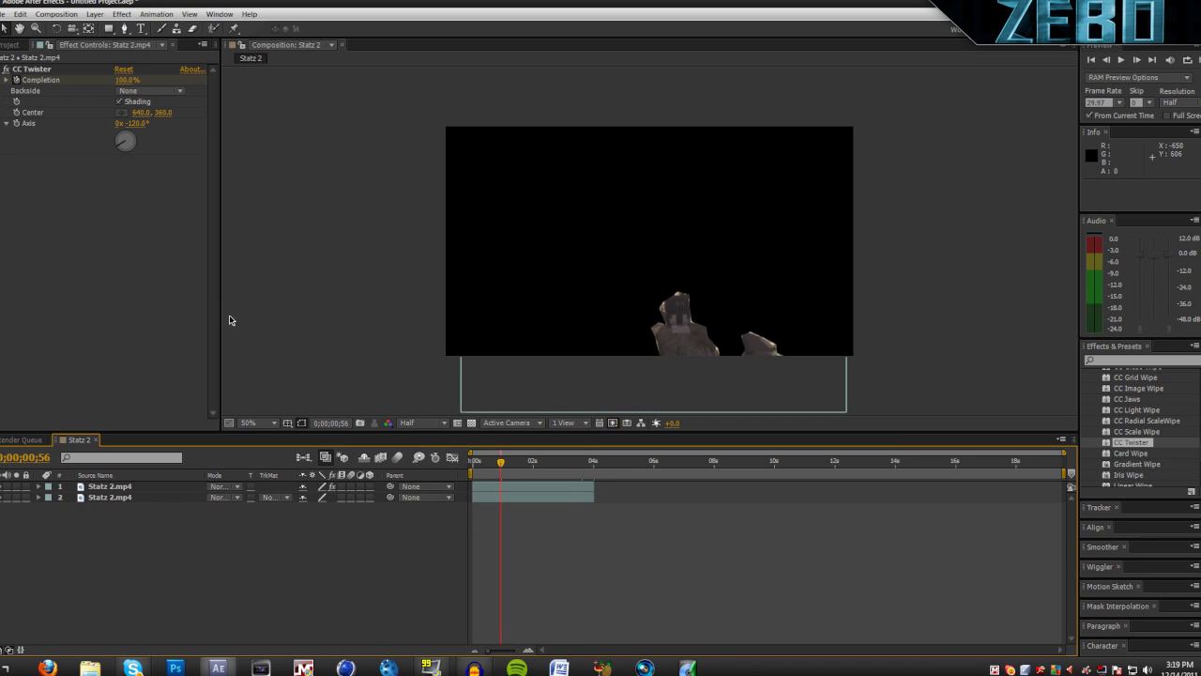
left_click(12, 44)
left_click(74, 207)
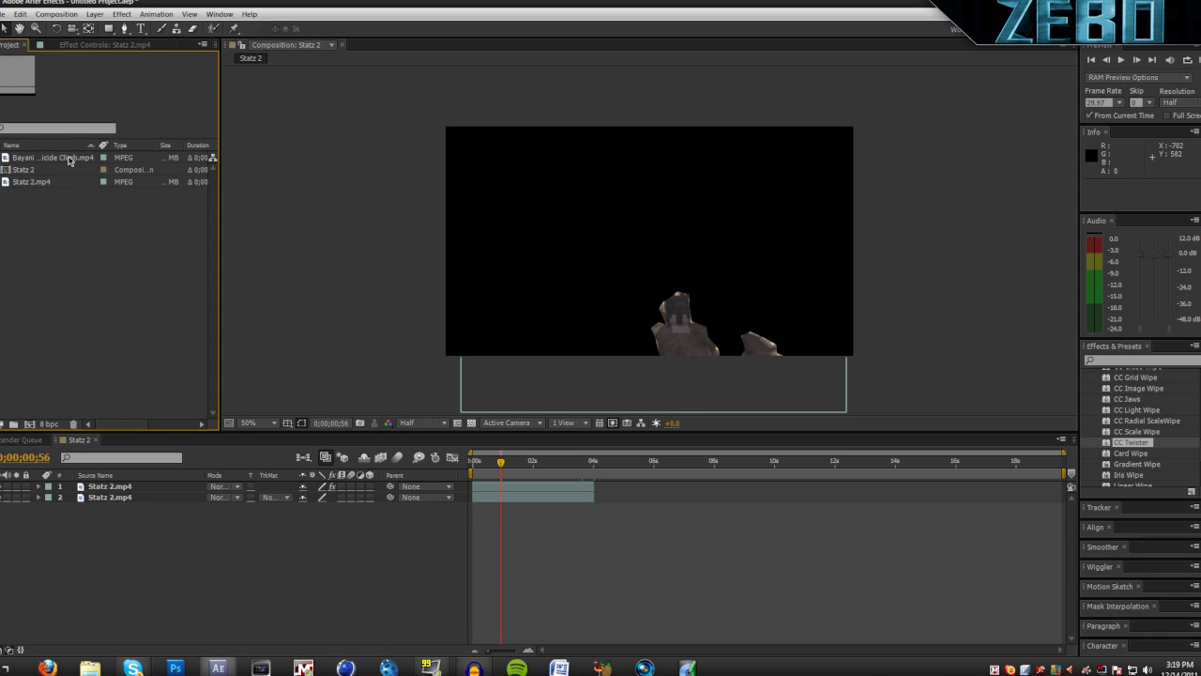
left_click_drag(67, 160, 143, 517)
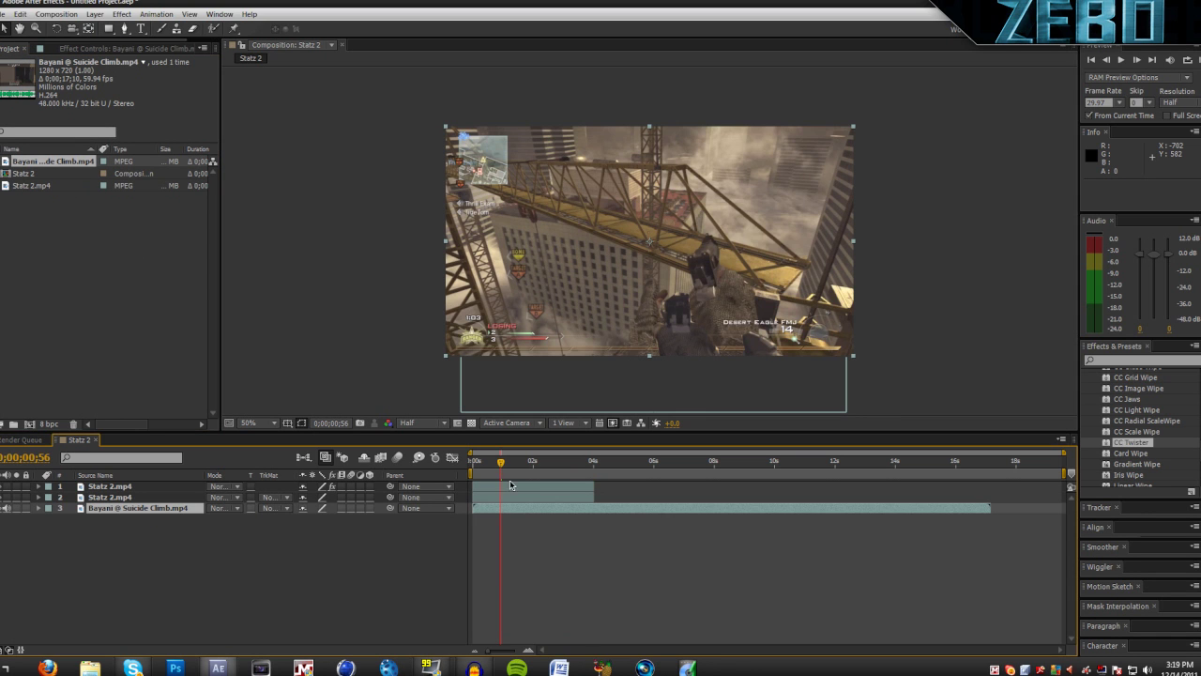
Find the end of the kill in the Suicide Climb clip and trim the layer's end to about 0;00;06;30.
left_click(539, 497)
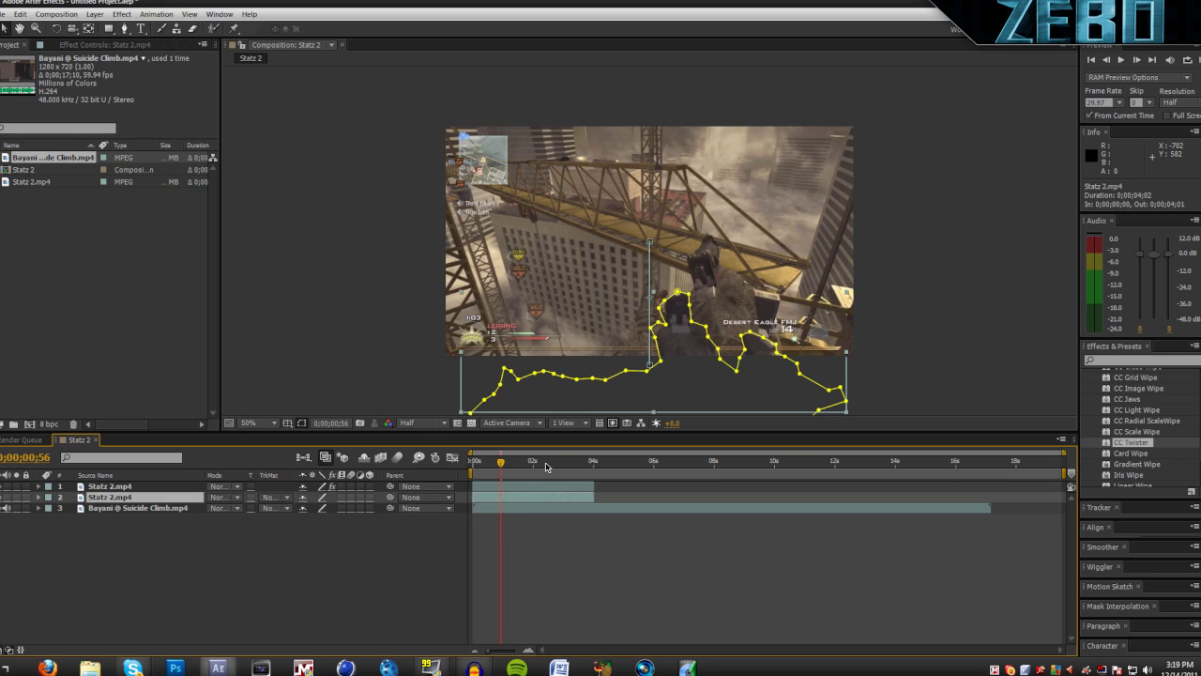
left_click(549, 483, "shift")
left_click_drag(500, 462, 661, 466)
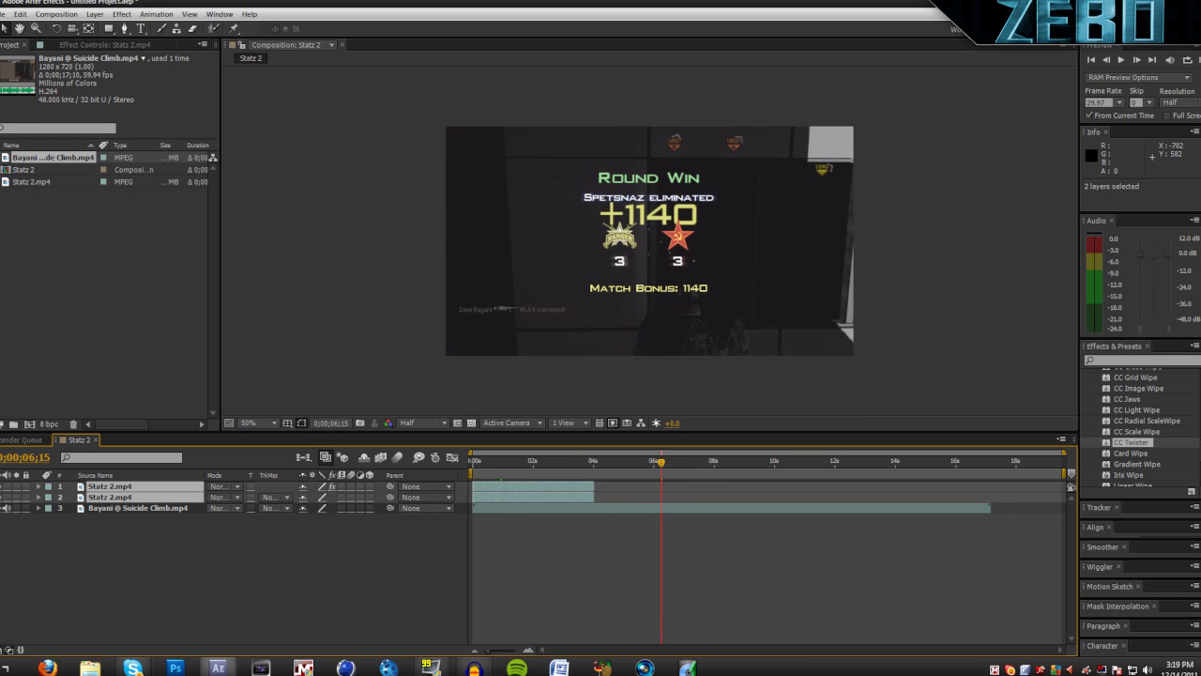
left_click_drag(990, 508, 723, 508)
Trim and shift the two masked Statz 2.mp4 layers together so they run from 0;00;02;55 to 0;00;06;32.
left_click(576, 496)
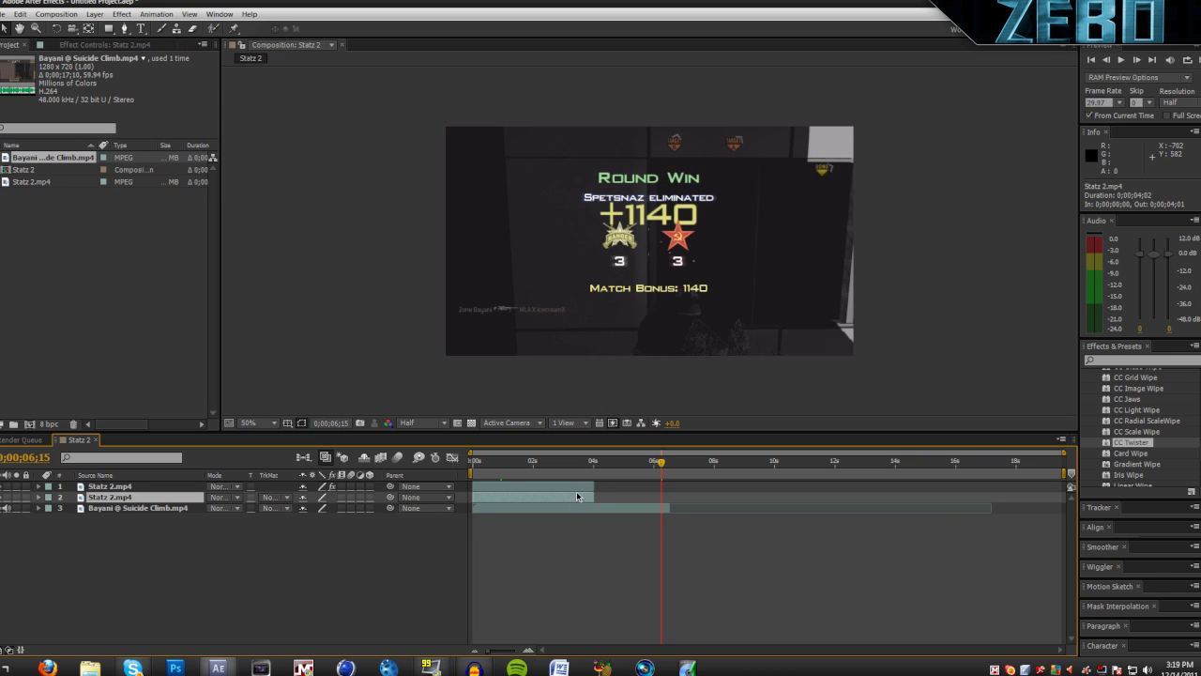
left_click(577, 485, "ctrl")
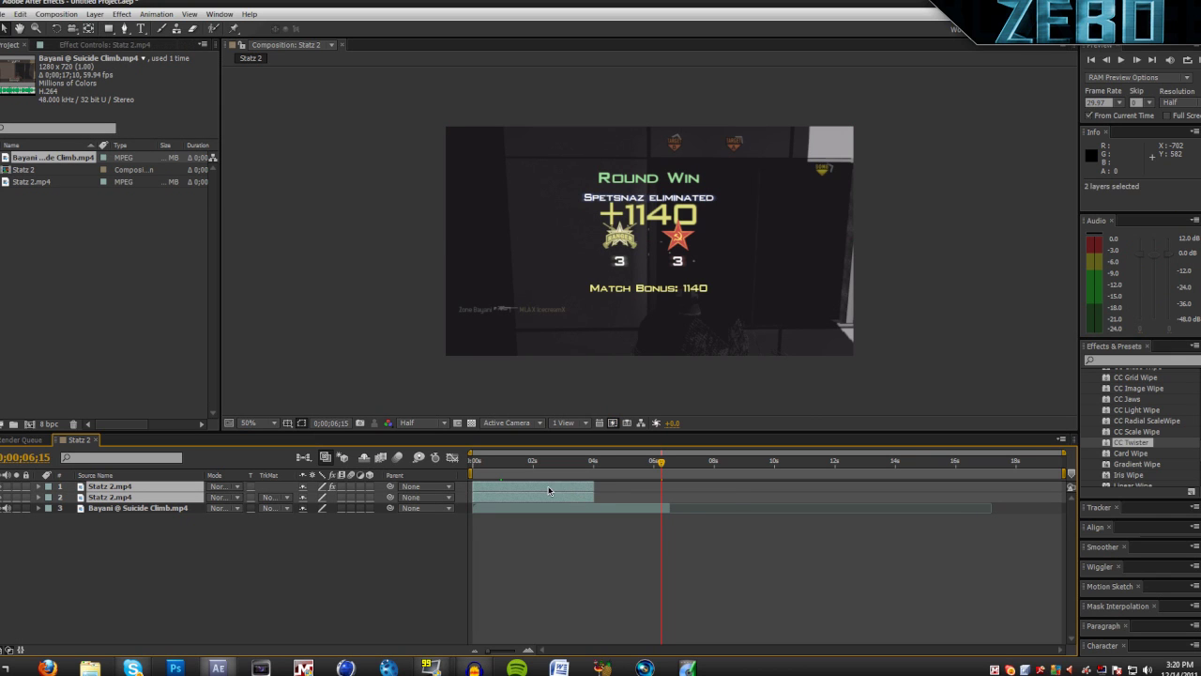
left_click_drag(577, 485, 678, 495)
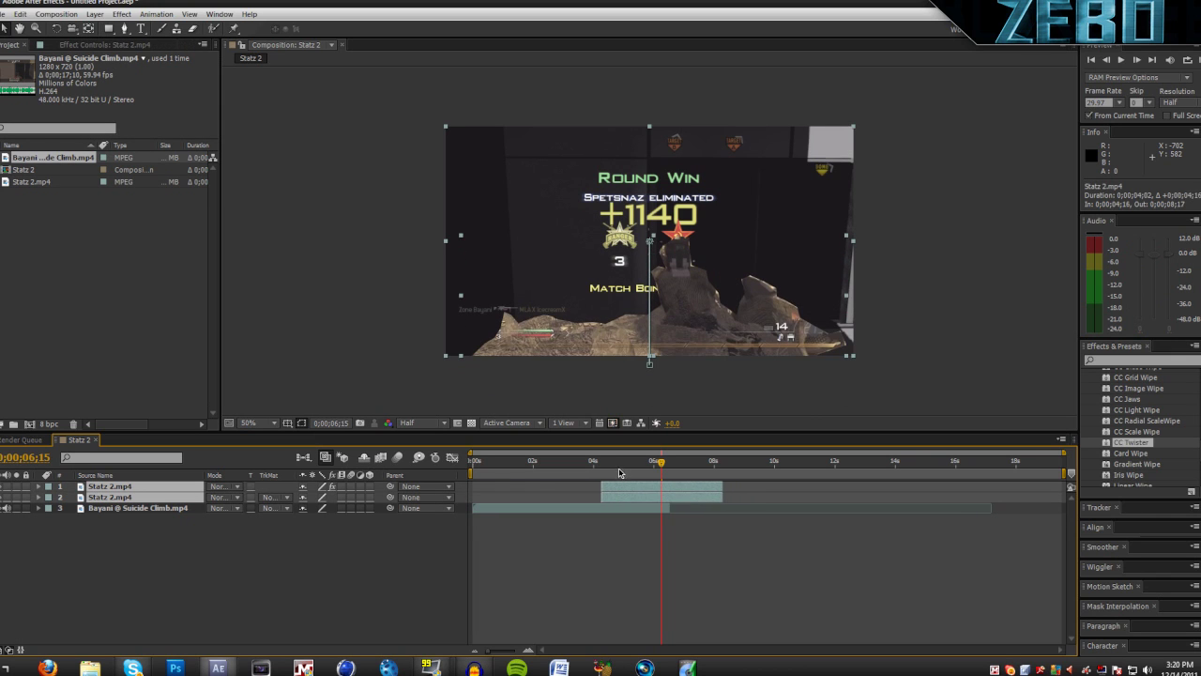
left_click_drag(619, 465, 669, 464)
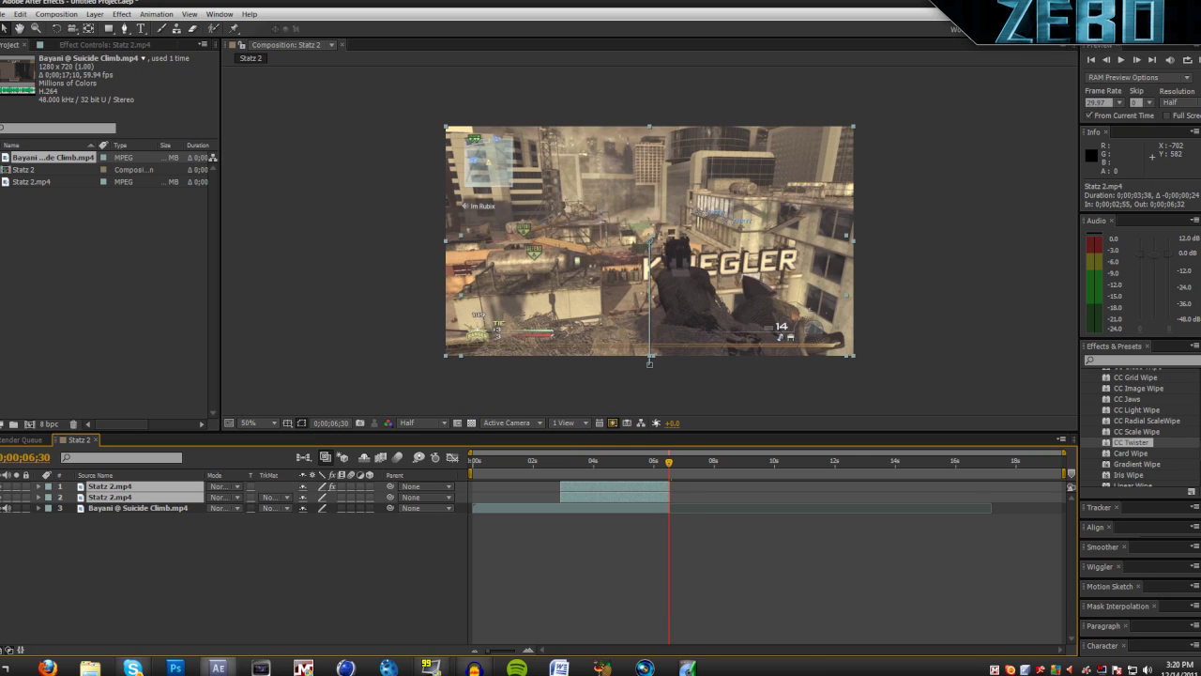
left_click(713, 546)
Add the original Statz 2.mp4 clip as the top layer and align its start to 0;00;06;32.
left_click(82, 278)
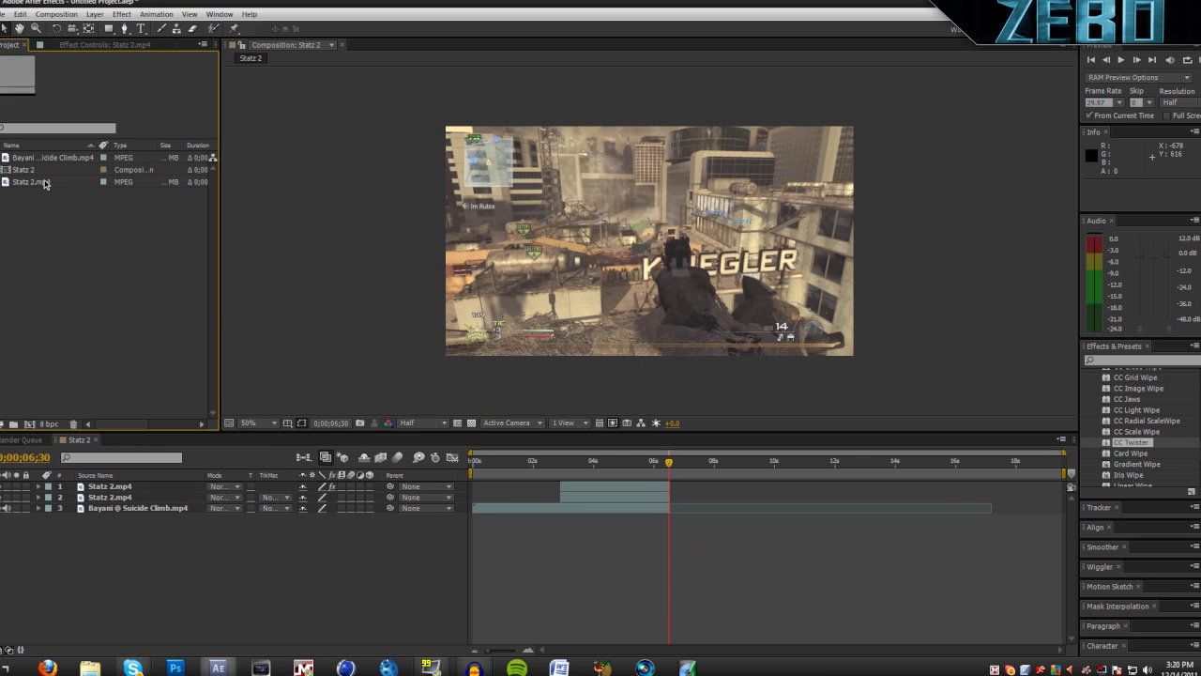
left_click_drag(31, 189, 137, 490)
left_click_drag(563, 484, 755, 484)
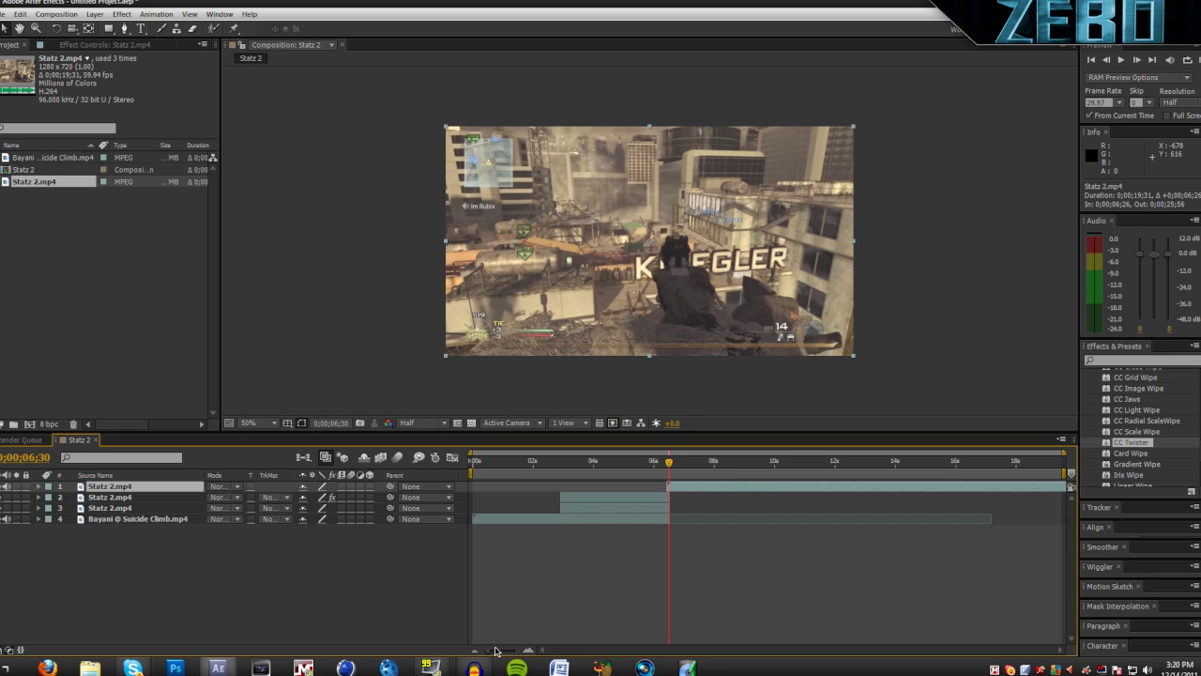
left_click_drag(495, 649, 519, 649)
left_click_drag(699, 487, 906, 487)
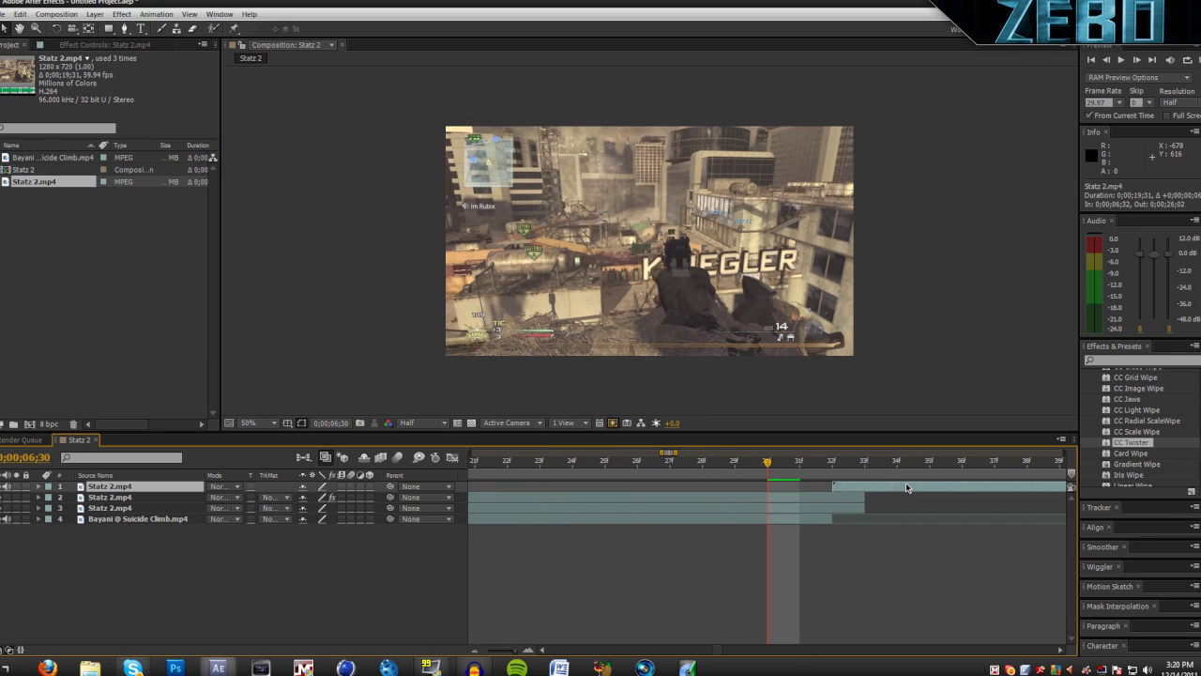
left_click_drag(492, 654, 483, 654)
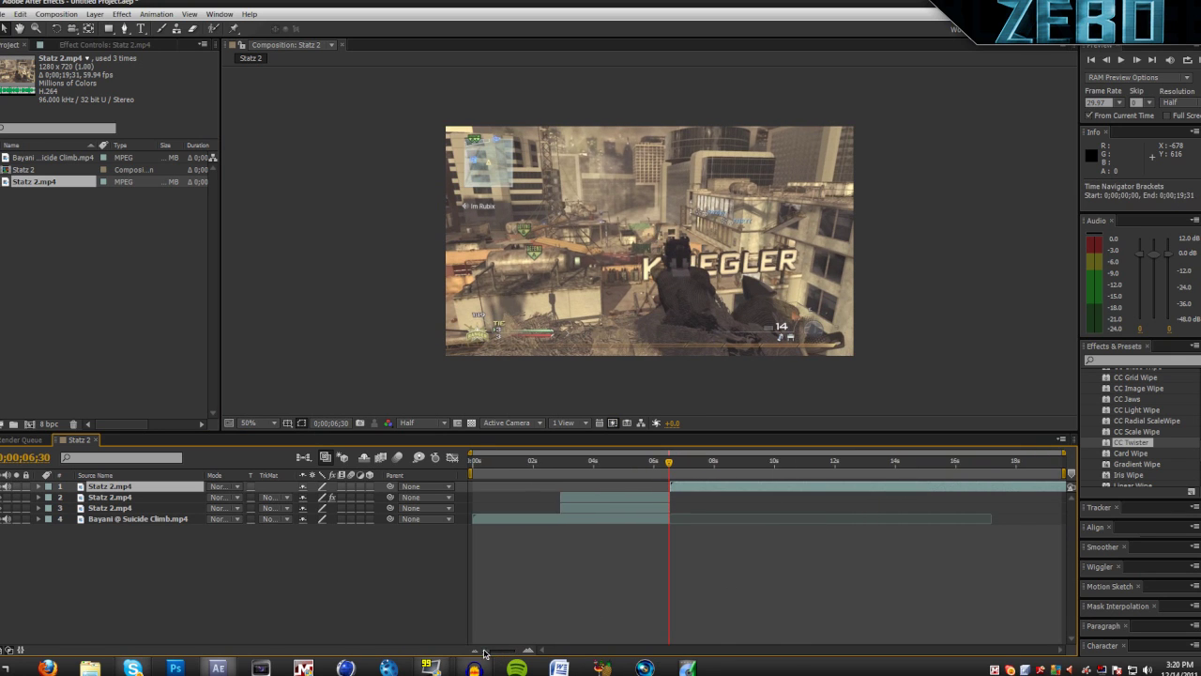
Play a RAM preview of the whole transition starting from 0;00;01;55.
left_click_drag(589, 466, 531, 463)
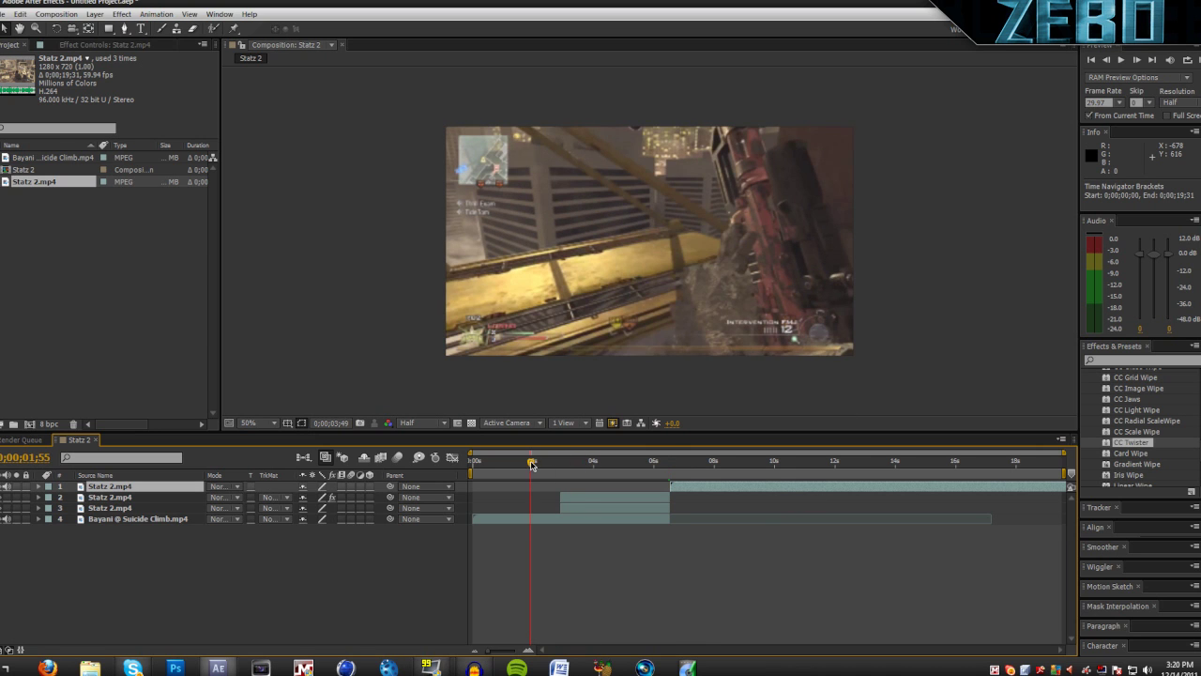
key("KP_0")
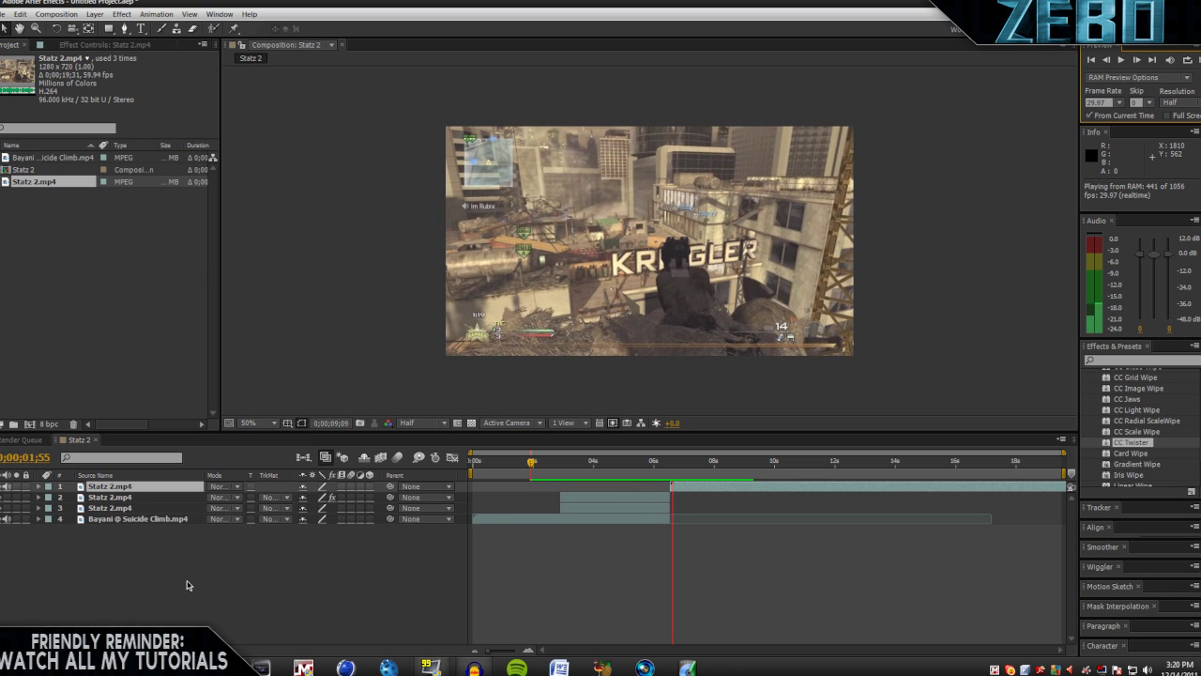
key("space")
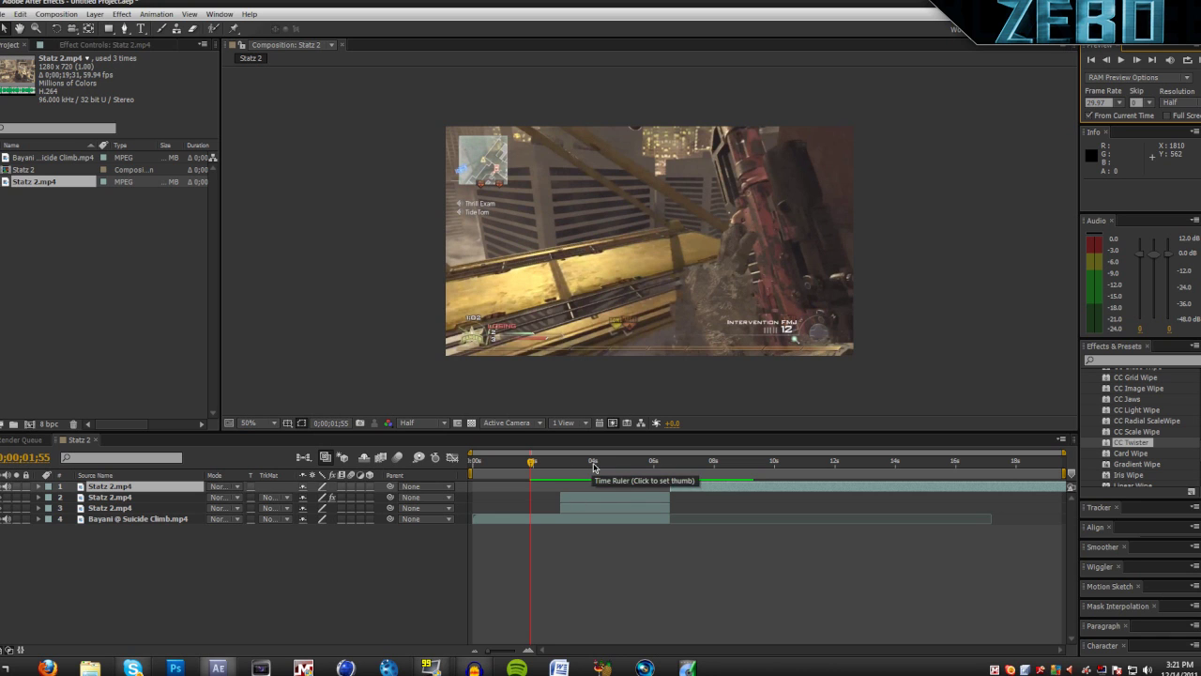
Scrub through the masked layers and across the cut into the top Statz 2.mp4 clip to check the transition.
left_click_drag(592, 467, 661, 460)
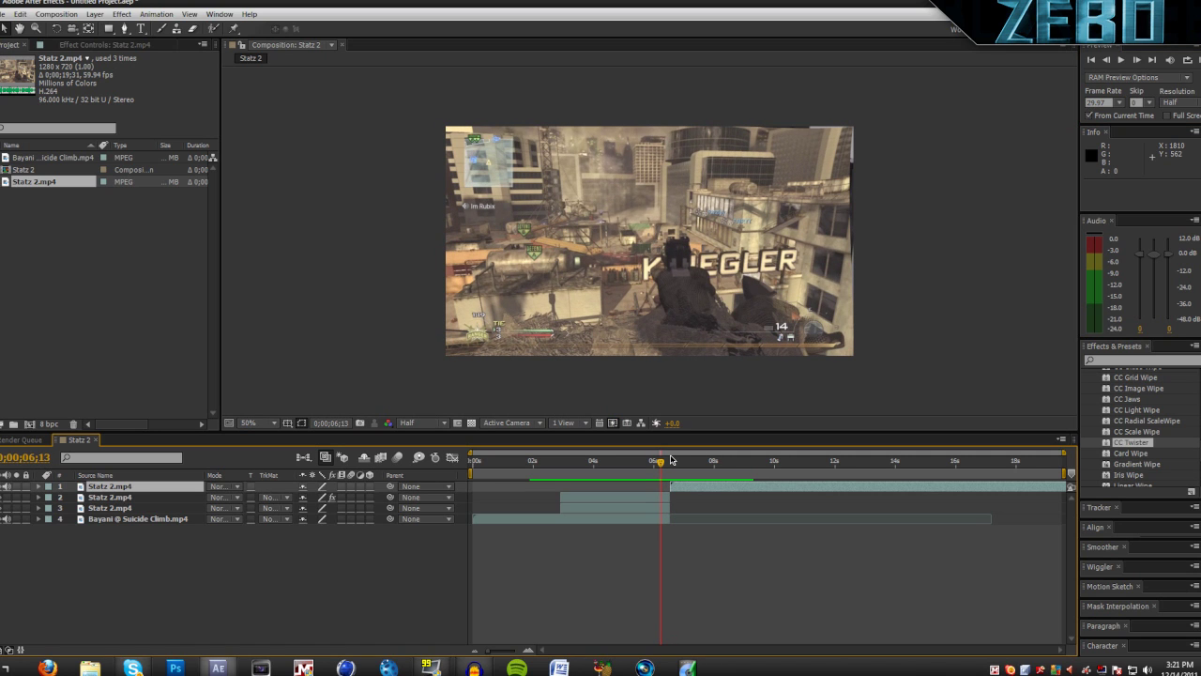
left_click(674, 463)
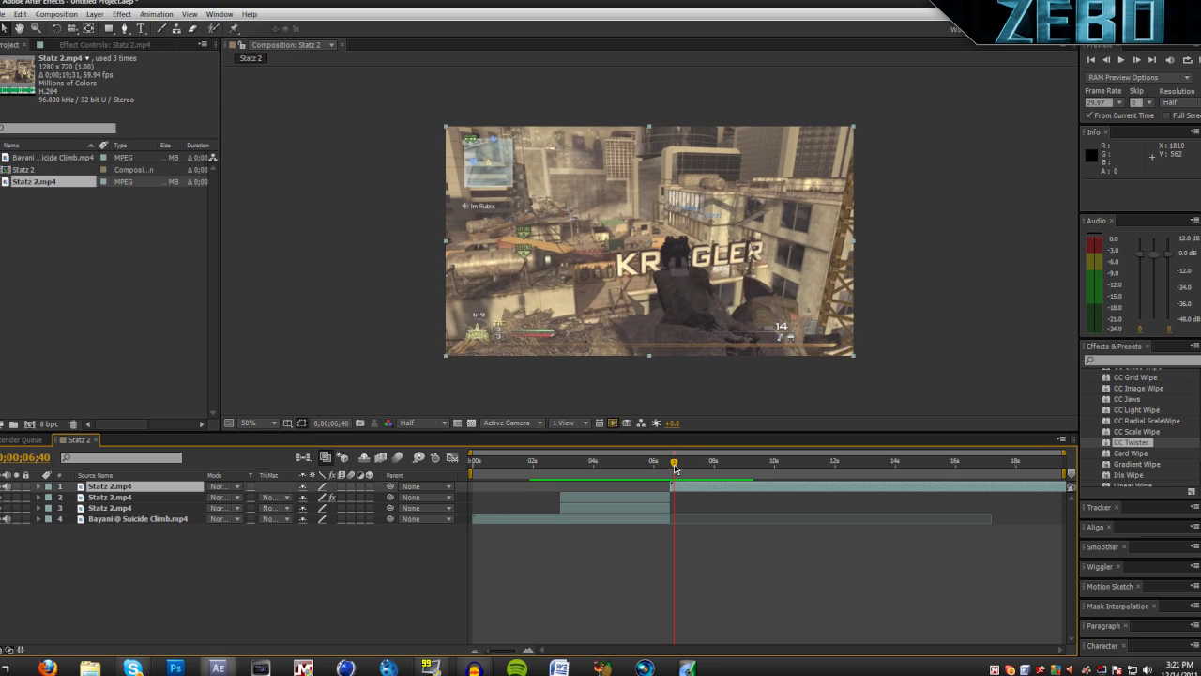
left_click_drag(674, 464, 620, 462)
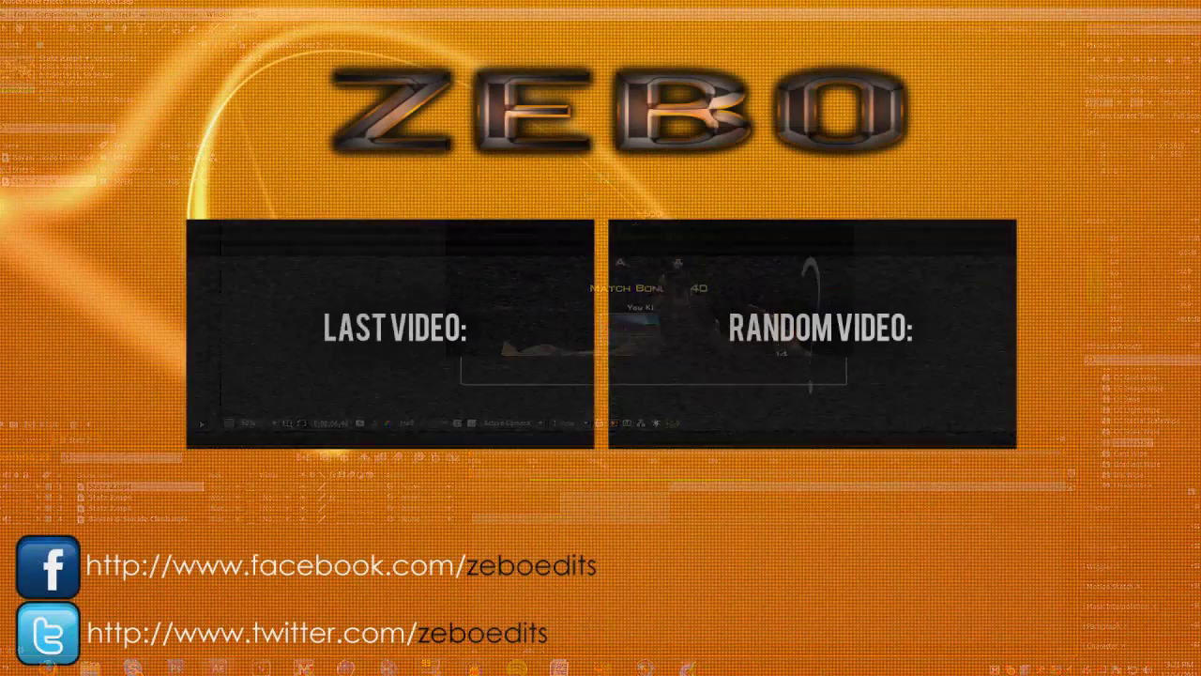